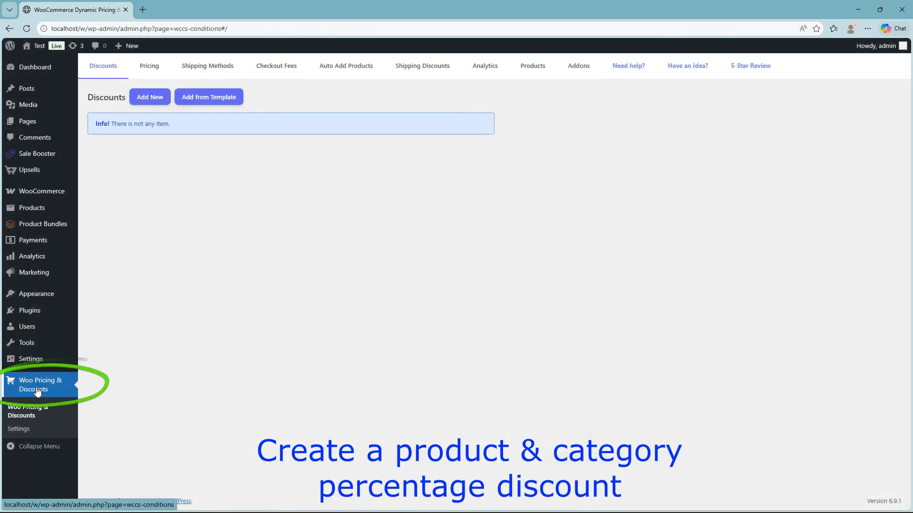
Step: Add a pricing campaign from the "Targeted Sale: 20% Off Select Items" template
left_click(147, 73)
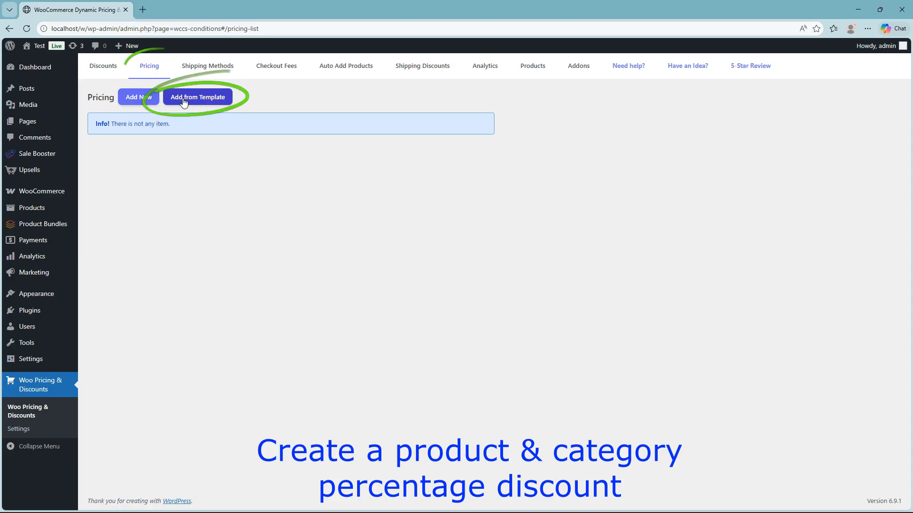
left_click(199, 101)
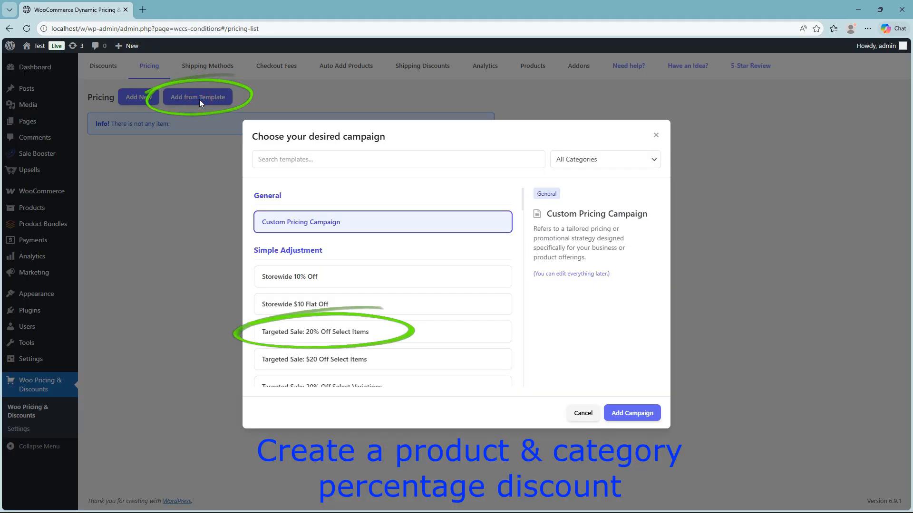
left_click(317, 337)
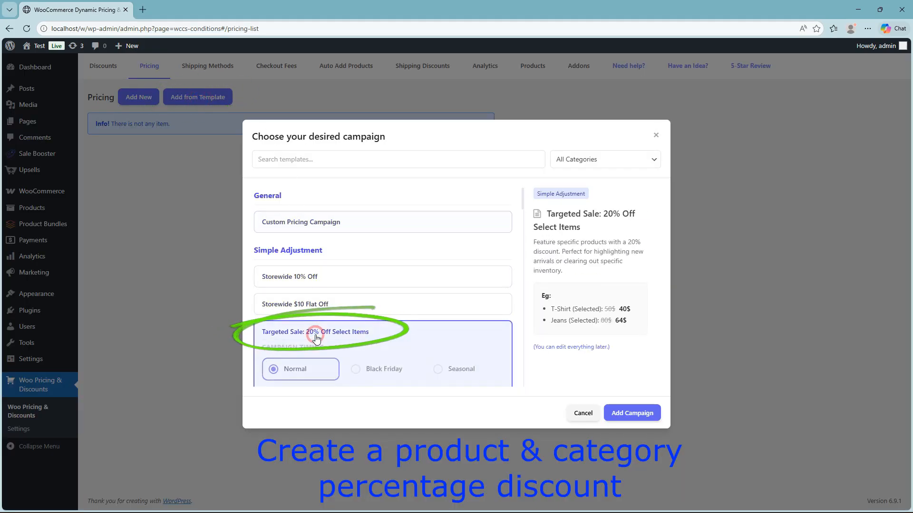
left_click(626, 414)
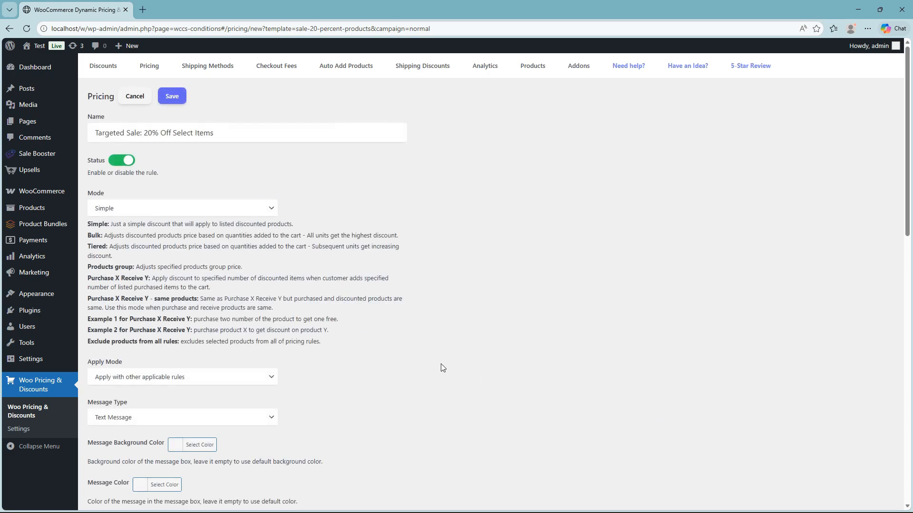
Step: Enter "Hurry Up! Sale ends soon!" as the message displayed on the discounted products page
scroll(336, 289, "down", 5)
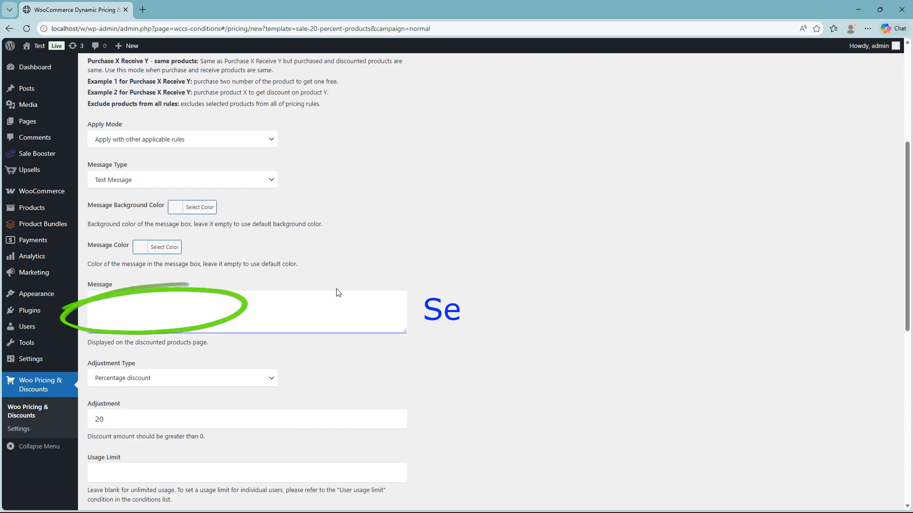
left_click(150, 305)
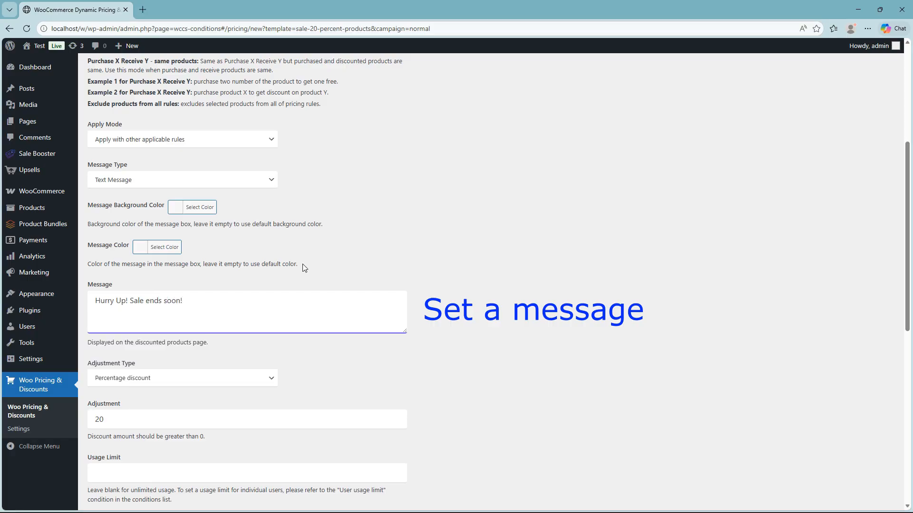
key("Tab")
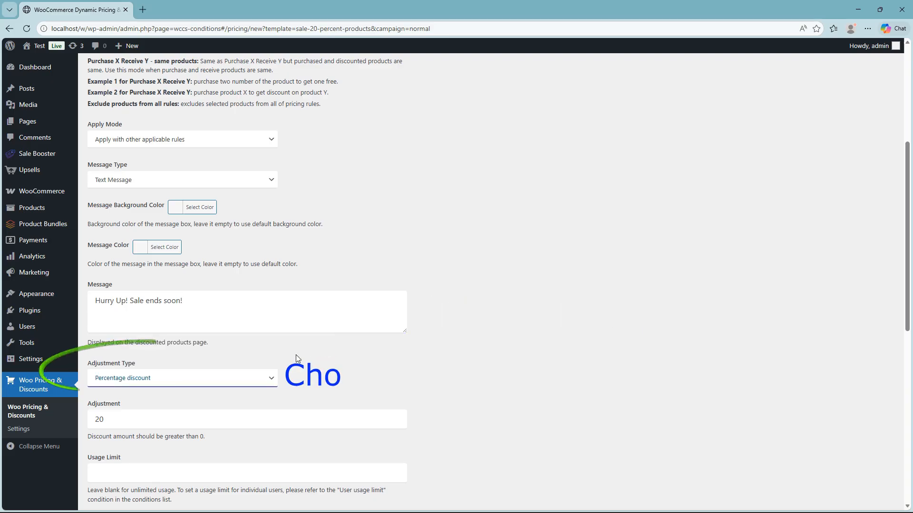
Step: Choose Percentage discount as the adjustment type and set the adjustment to 10
left_click(168, 383)
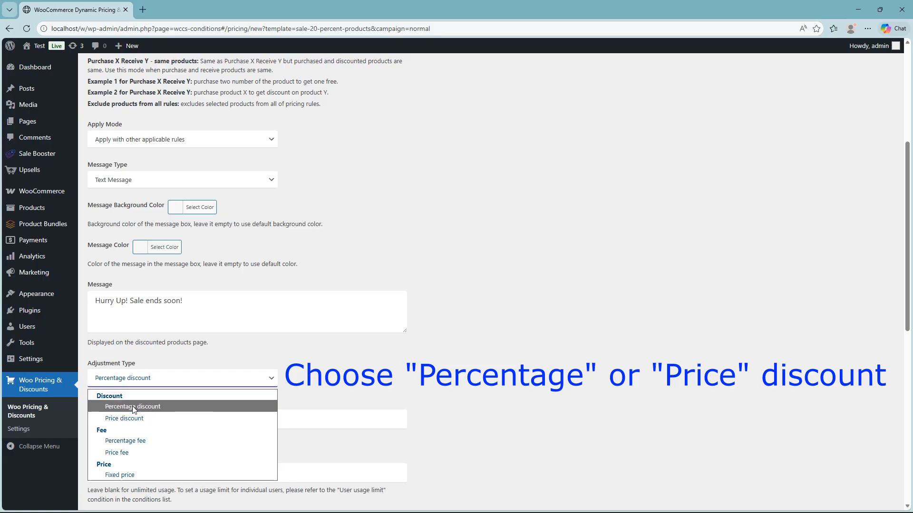
left_click(130, 408)
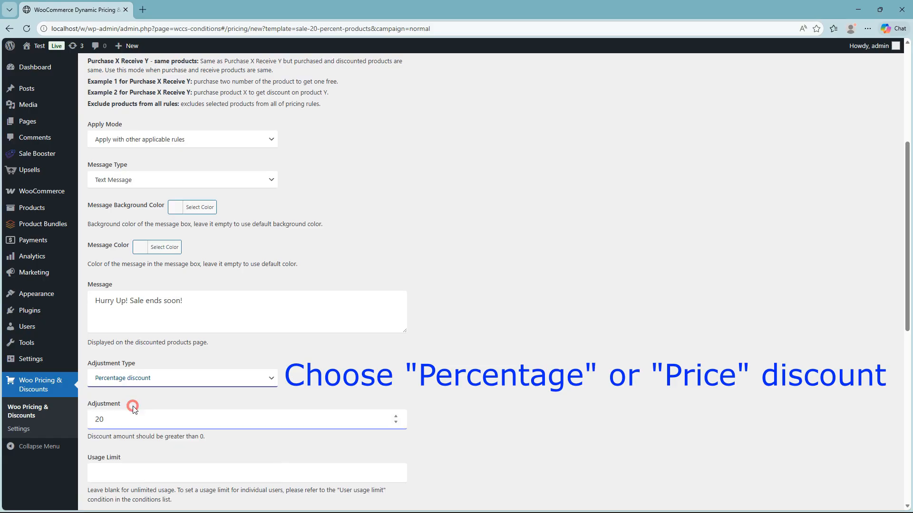
double_click(106, 420)
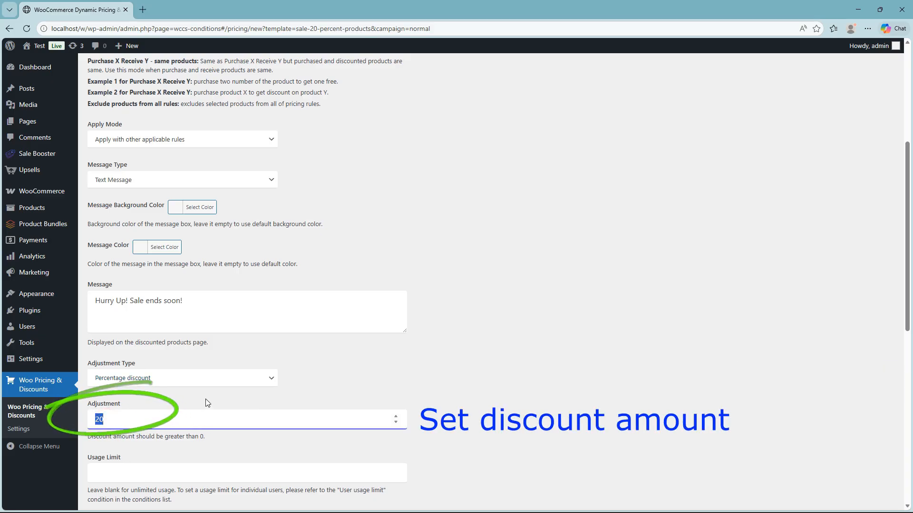
type("1")
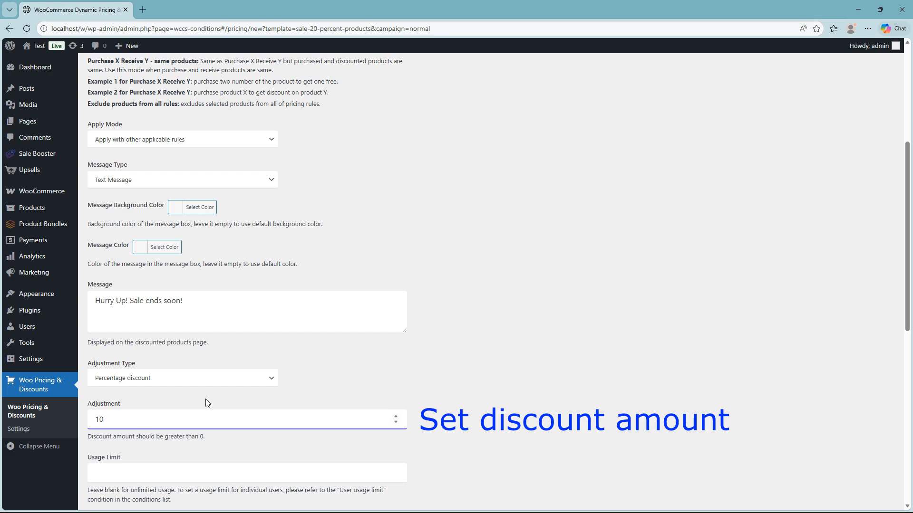
Step: Search the discounted products list for "jack" and add Jacket (woo-fashion-jacket) to the Products in list rule
scroll(205, 398, "down", 5)
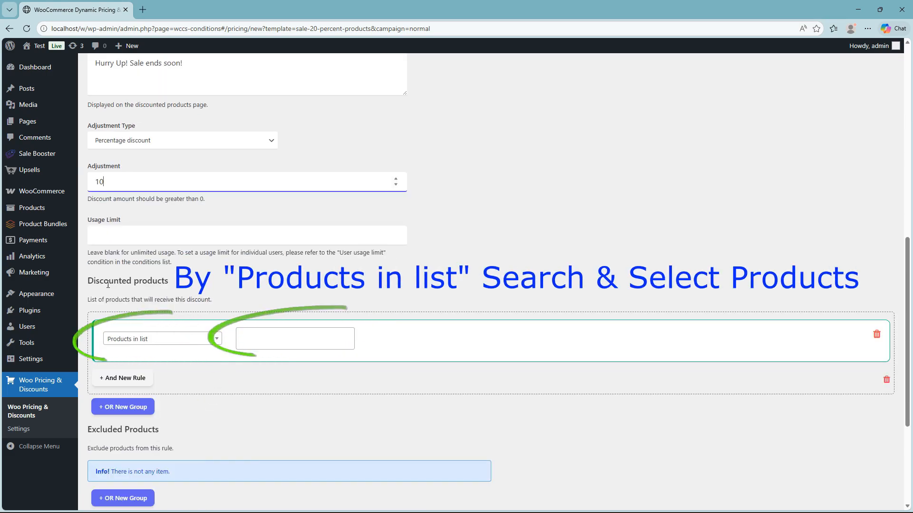
left_click(274, 339)
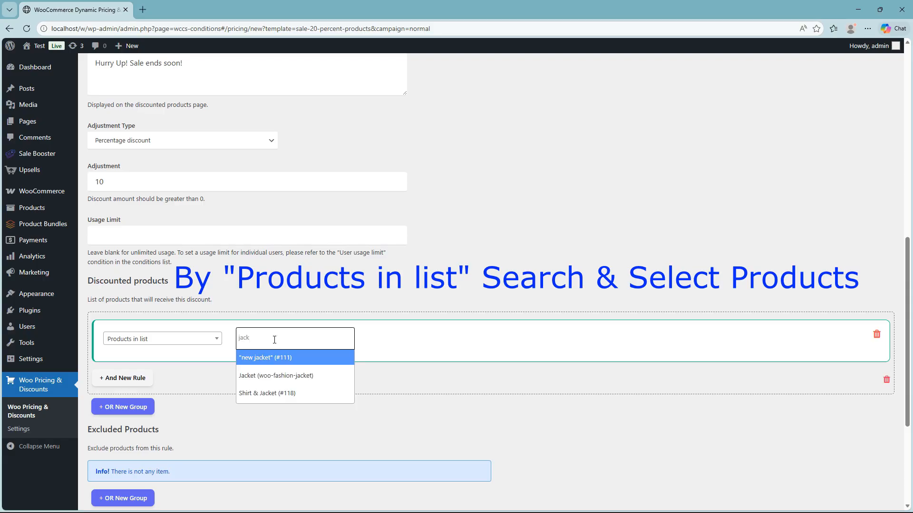
left_click(279, 376)
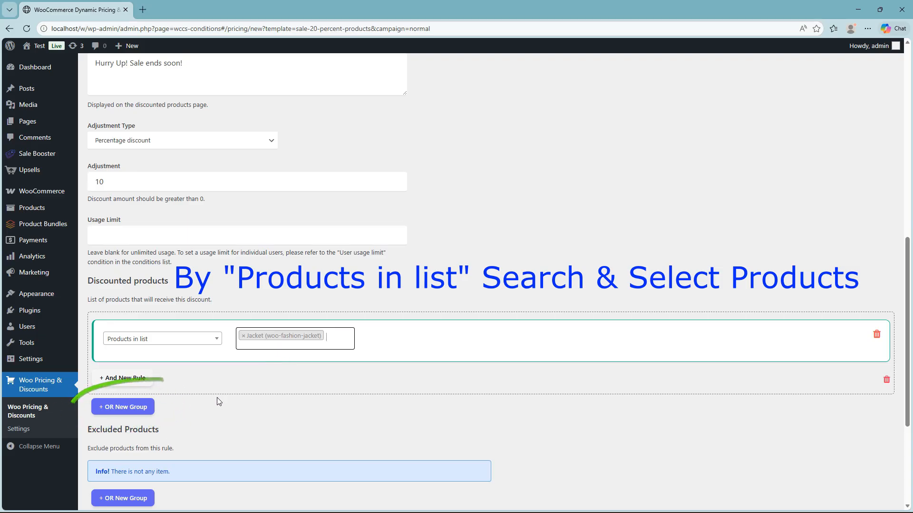
Step: Add an OR group of discounted products using Product variations in list, with the Socks variation Color: Beige, Size: Large
left_click(123, 407)
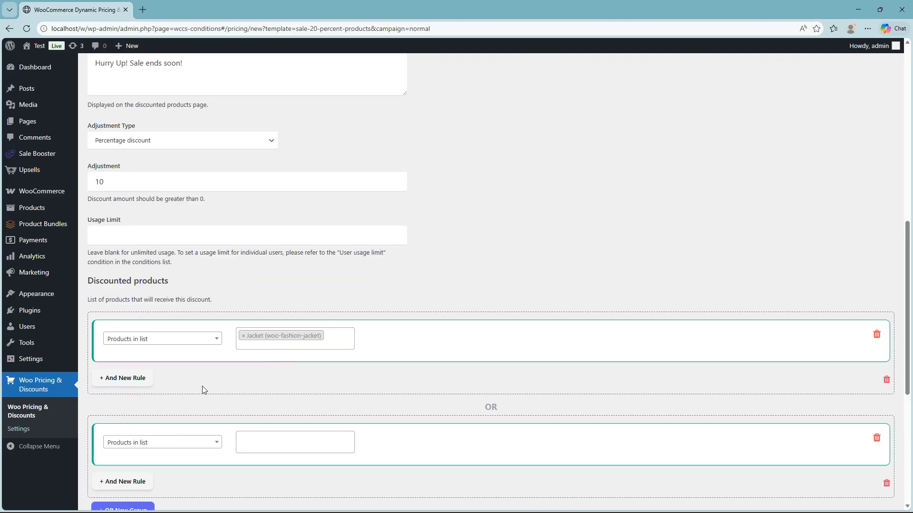
scroll(202, 386, "down", 5)
left_click(198, 206)
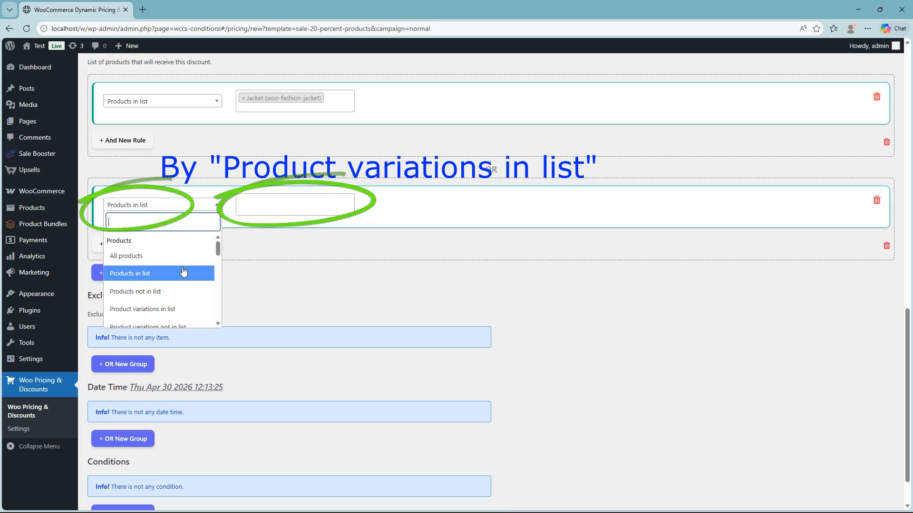
left_click(143, 309)
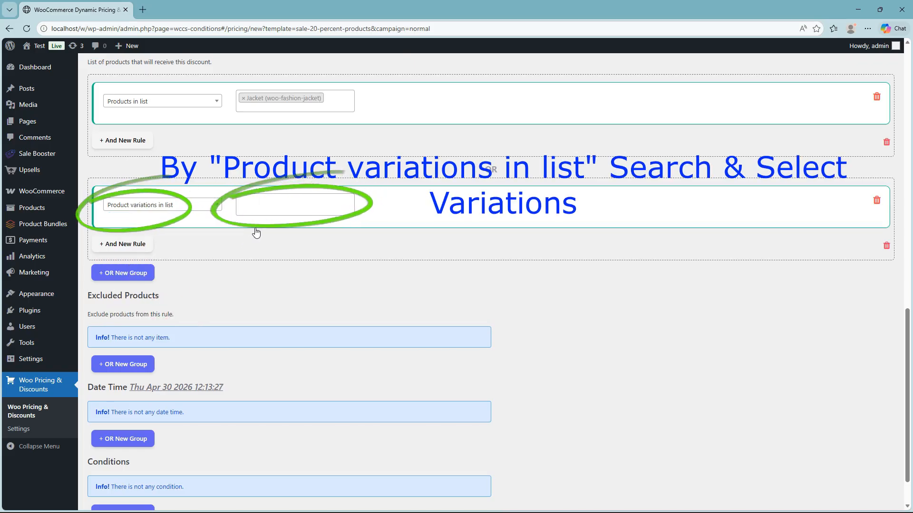
left_click(264, 211)
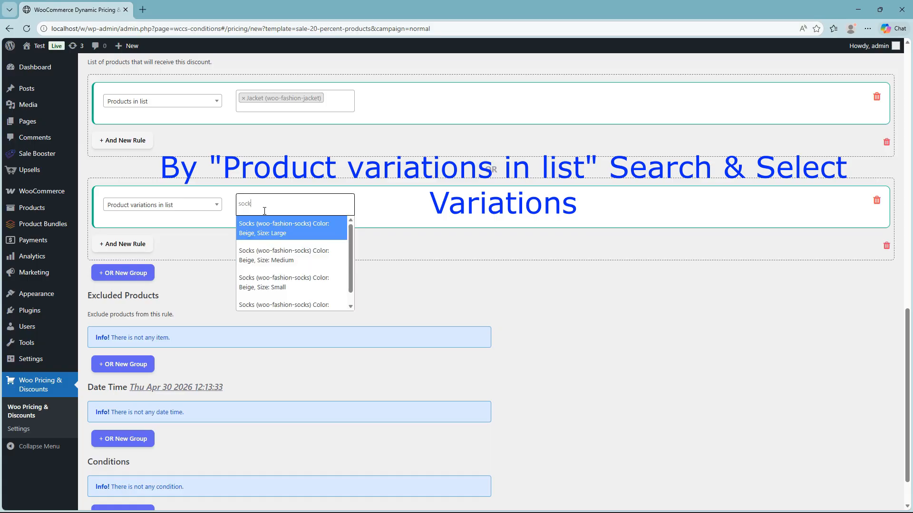
left_click(262, 237)
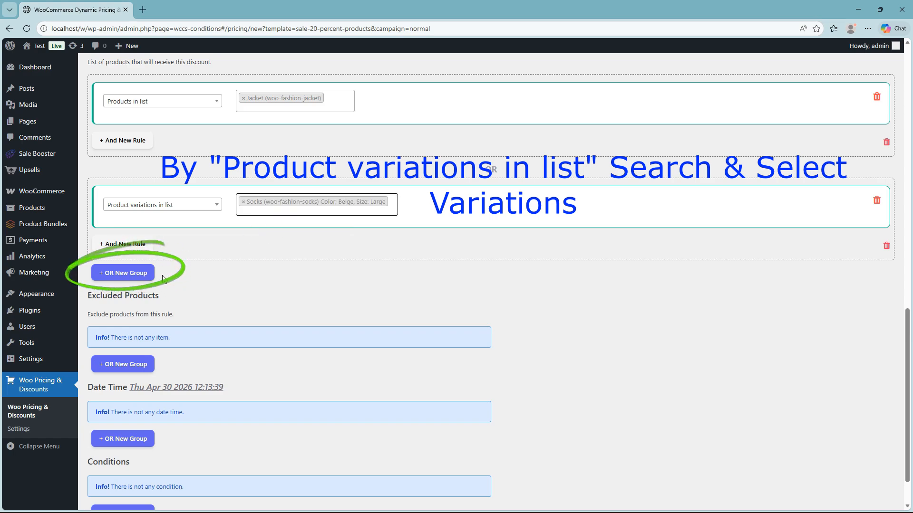
Step: Add another OR group of discounted products using Categories in list, with the Clothing/Shirts category
left_click(121, 279)
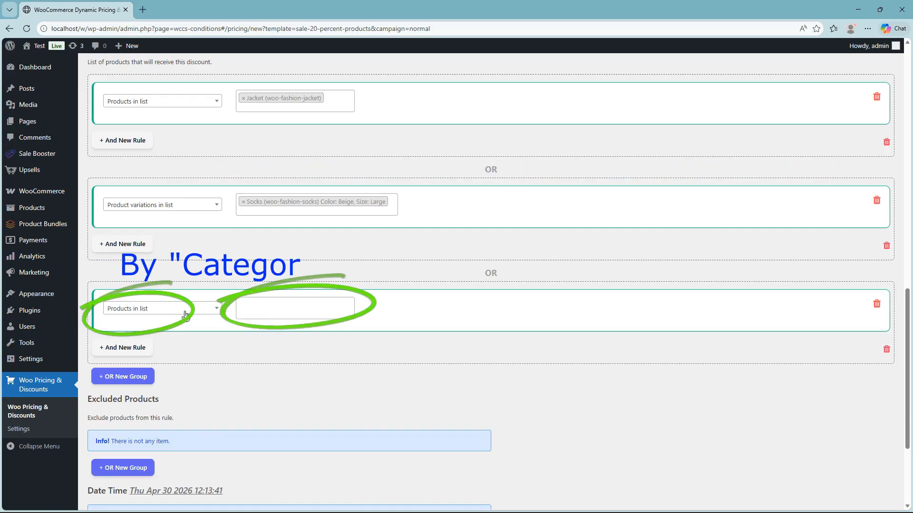
left_click(153, 308)
scroll(177, 365, "down", 10)
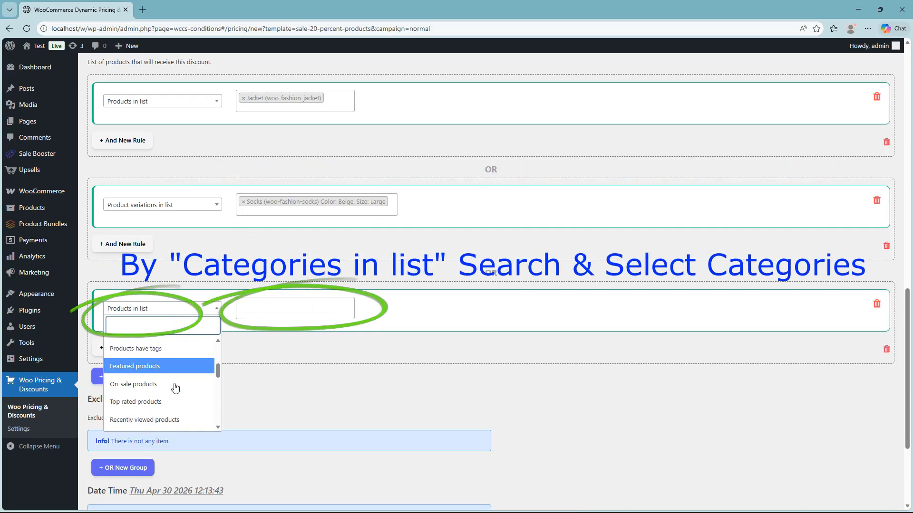
scroll(169, 390, "down", 2)
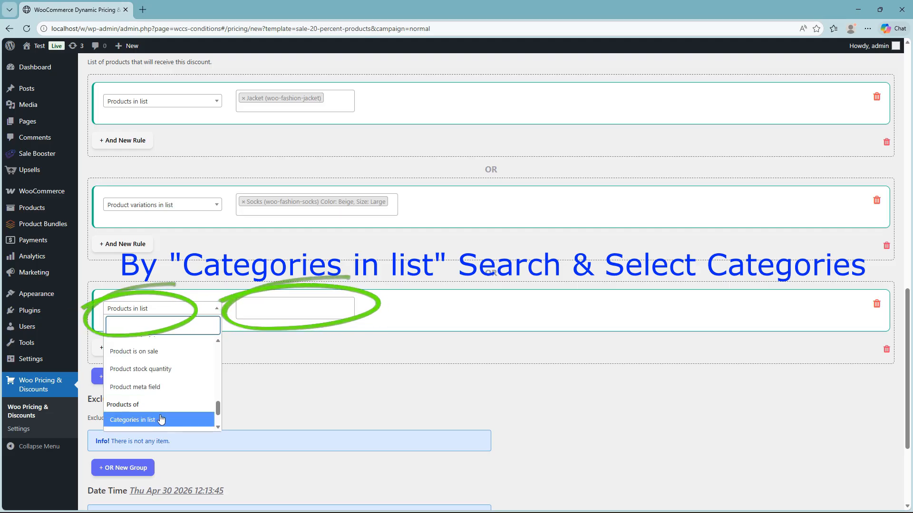
left_click(137, 421)
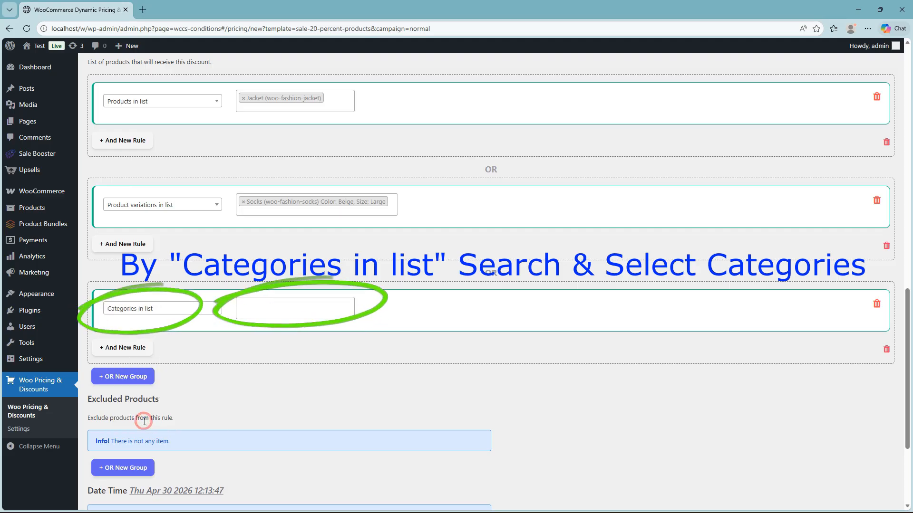
left_click(288, 311)
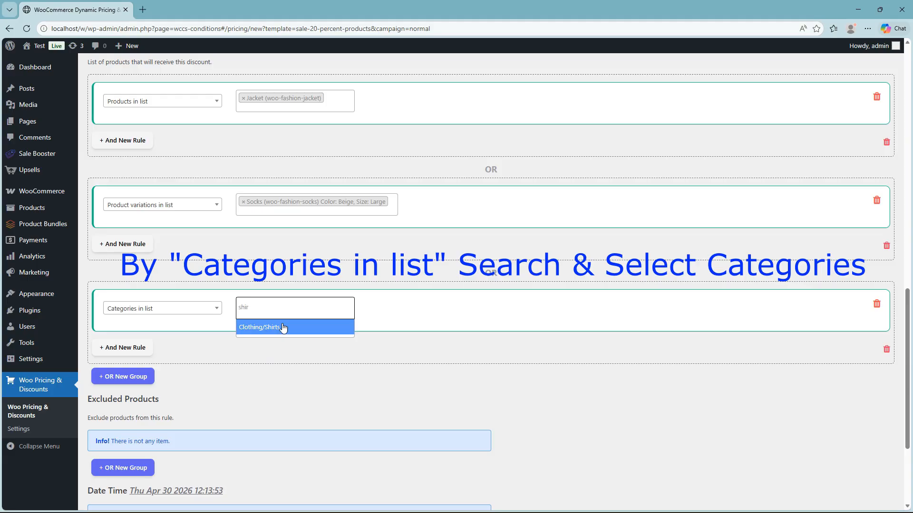
left_click(260, 328)
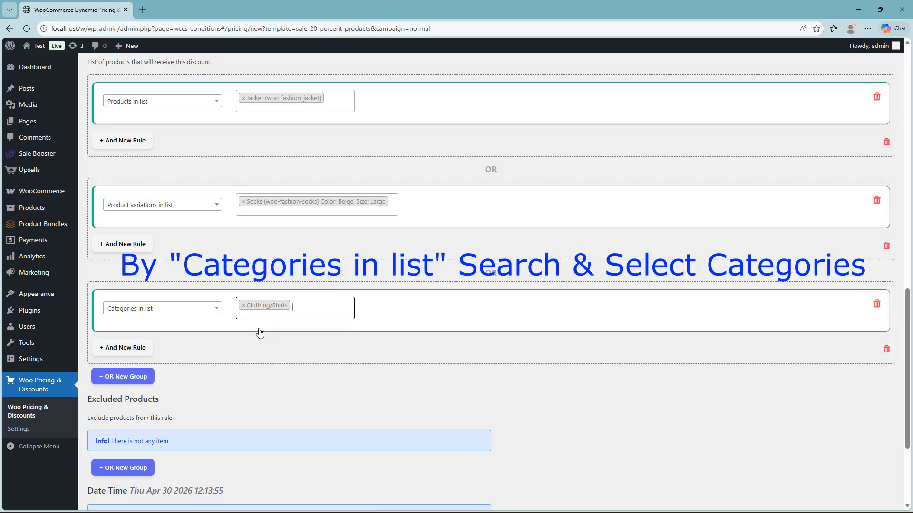
Step: Add a Date rule that schedules the discount from 2026-04-27 to 2026-04-30
scroll(260, 332, "down", 3)
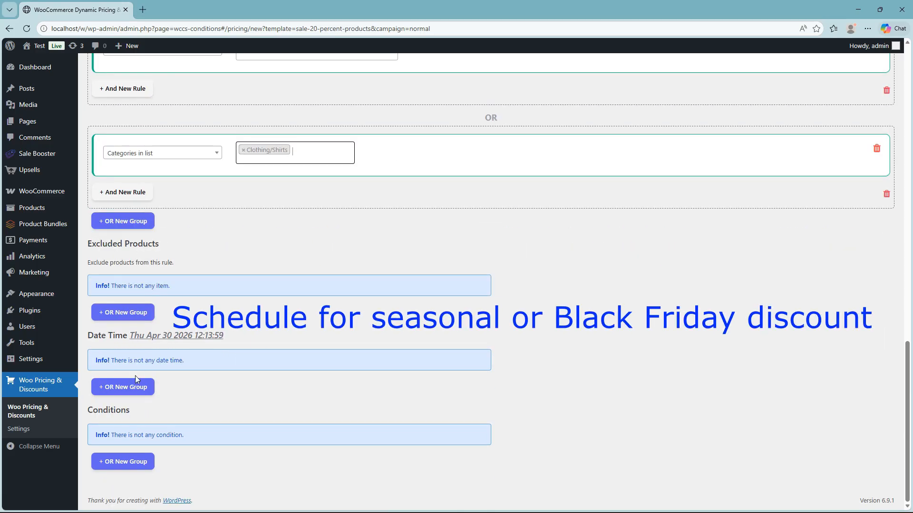
left_click(126, 388)
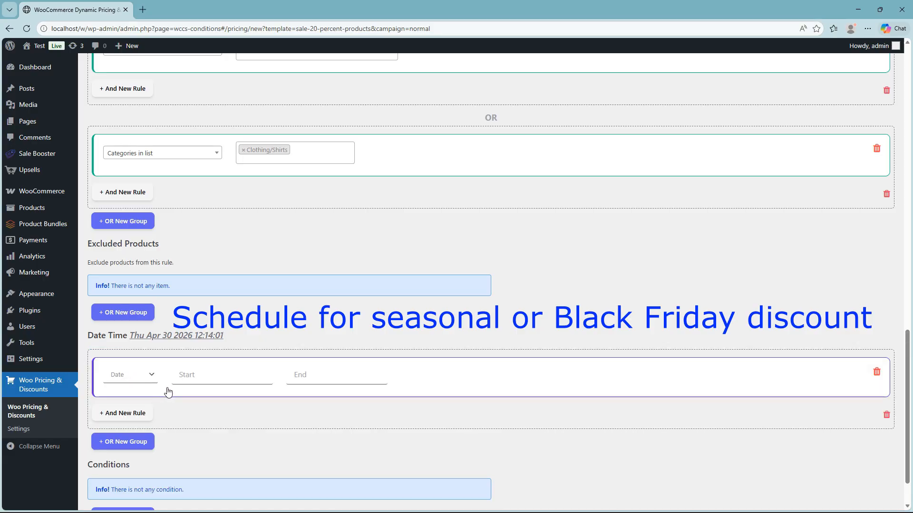
left_click(137, 375)
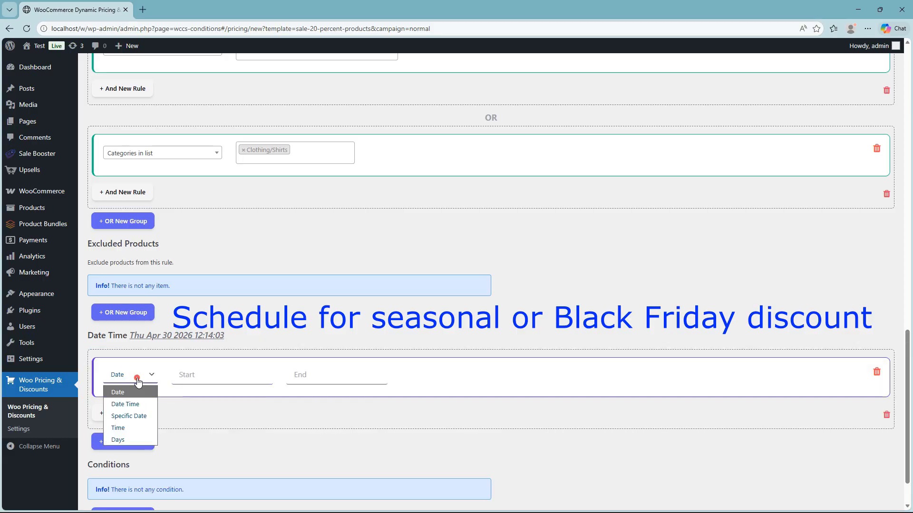
left_click(137, 381)
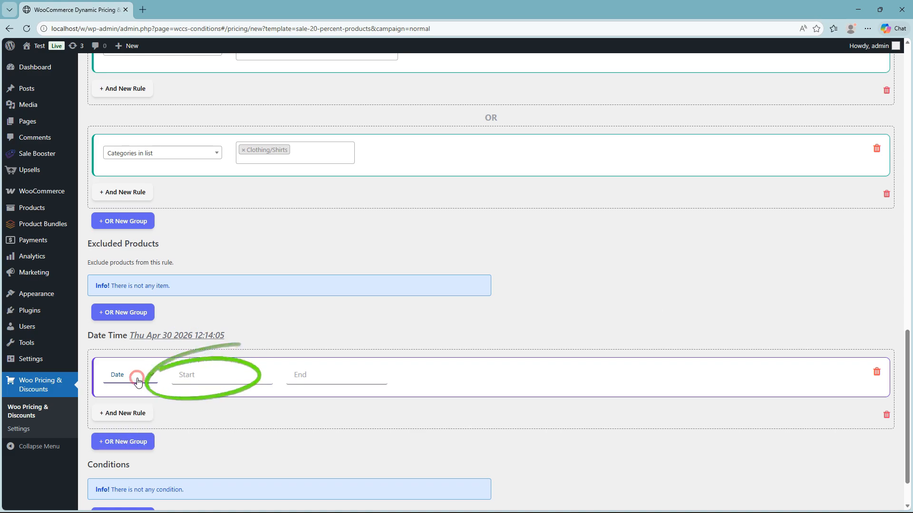
left_click(196, 376)
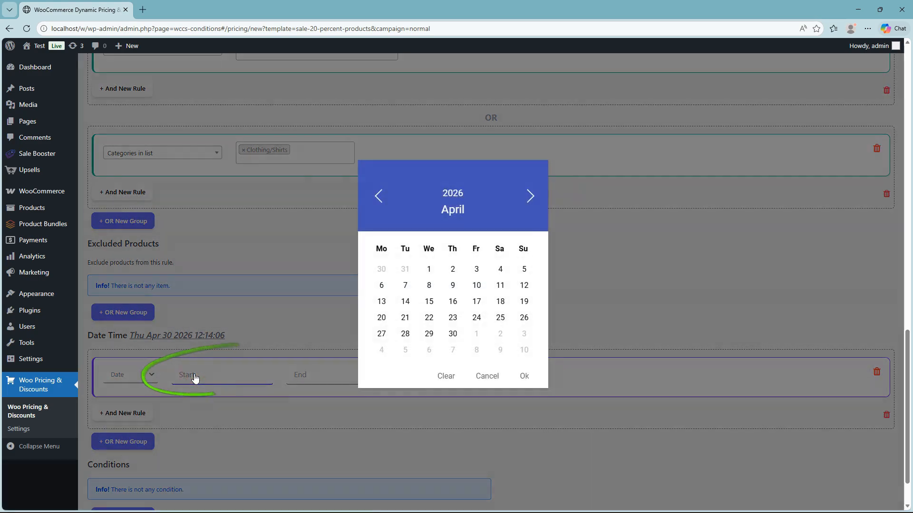
left_click(381, 333)
left_click(339, 370)
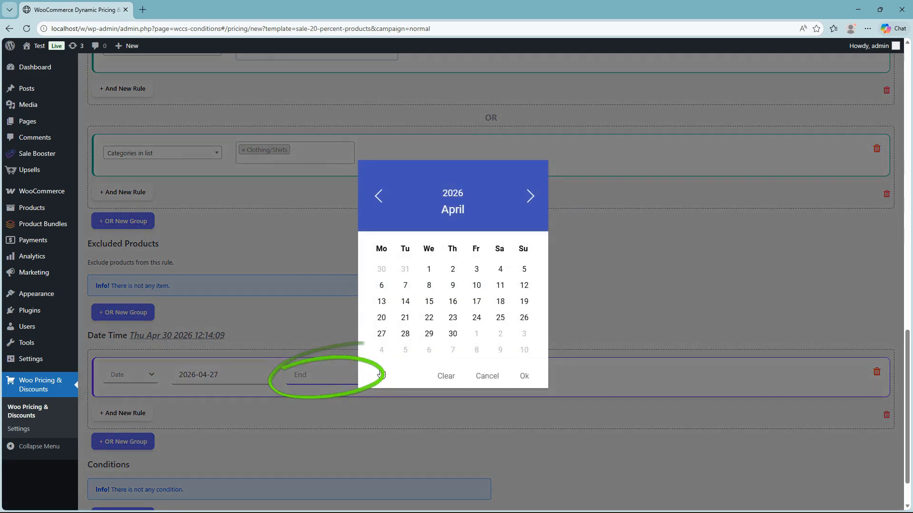
left_click(456, 335)
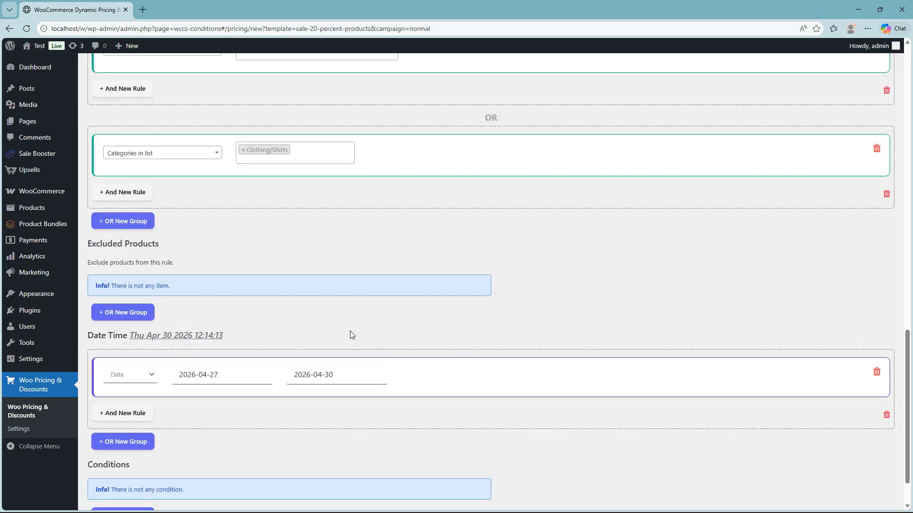
Step: Save the targeted sale pricing rule
scroll(350, 330, "up", 15)
scroll(350, 331, "up", 3)
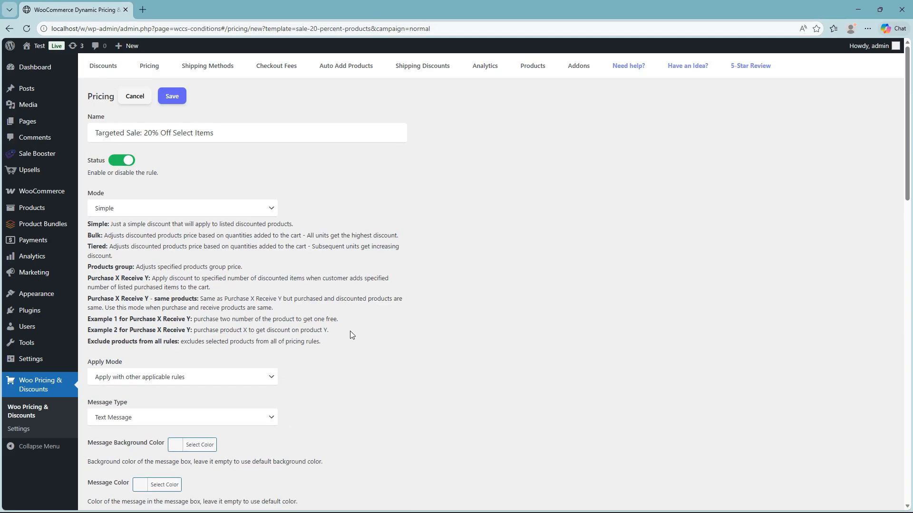
left_click(172, 96)
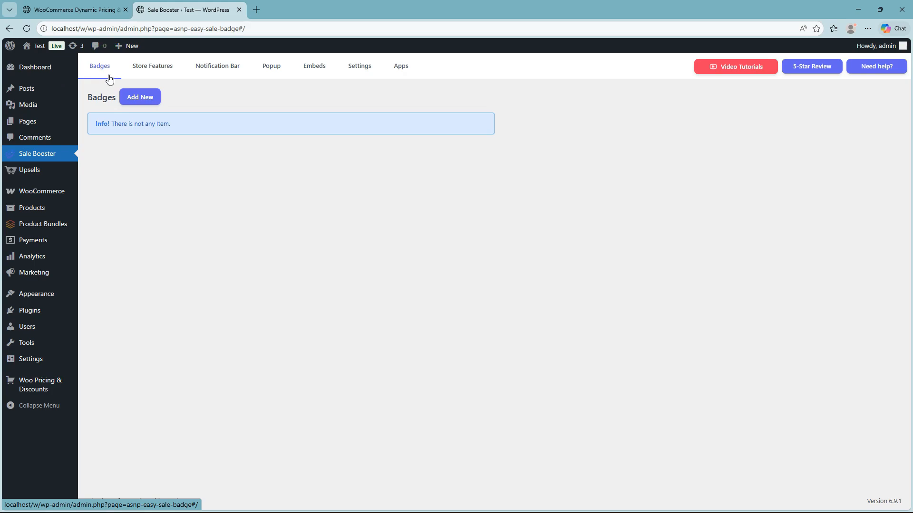
Step: Create a new badge and name it "Sale Badge"
left_click(148, 102)
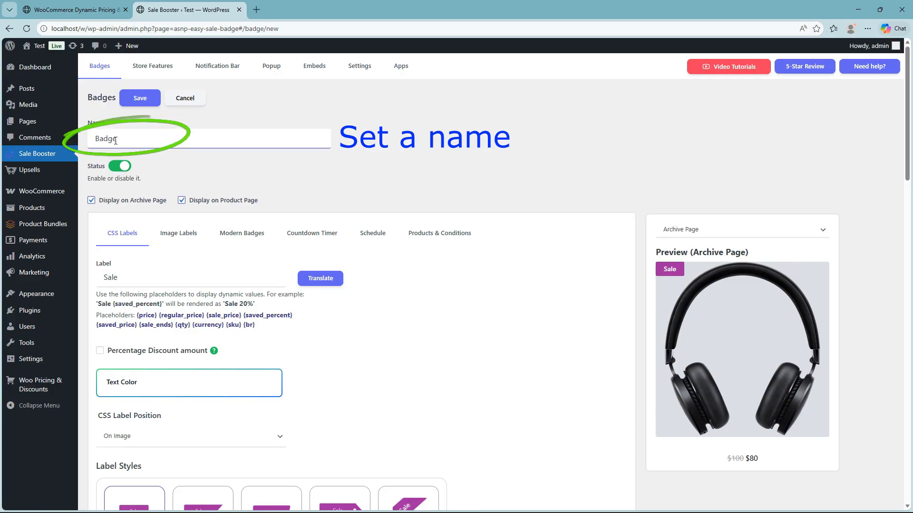
left_click_drag(126, 140, 105, 142)
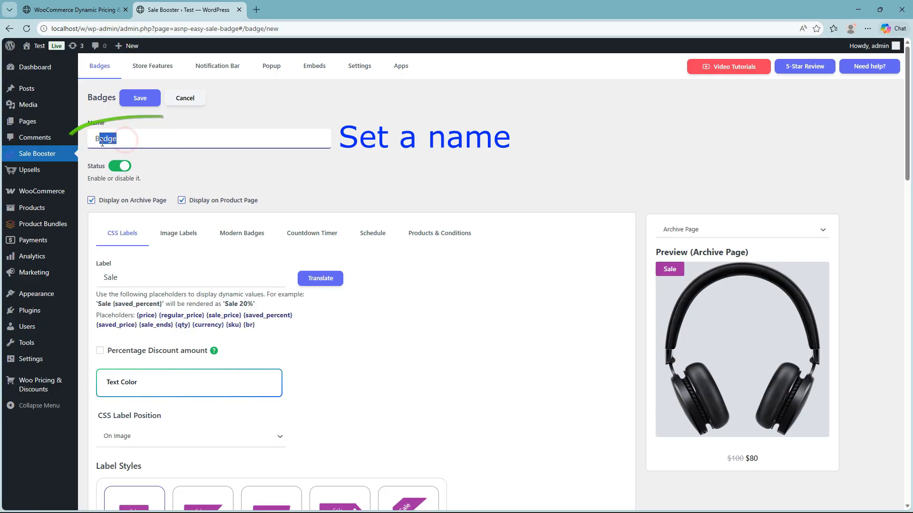
type("Sale Badge")
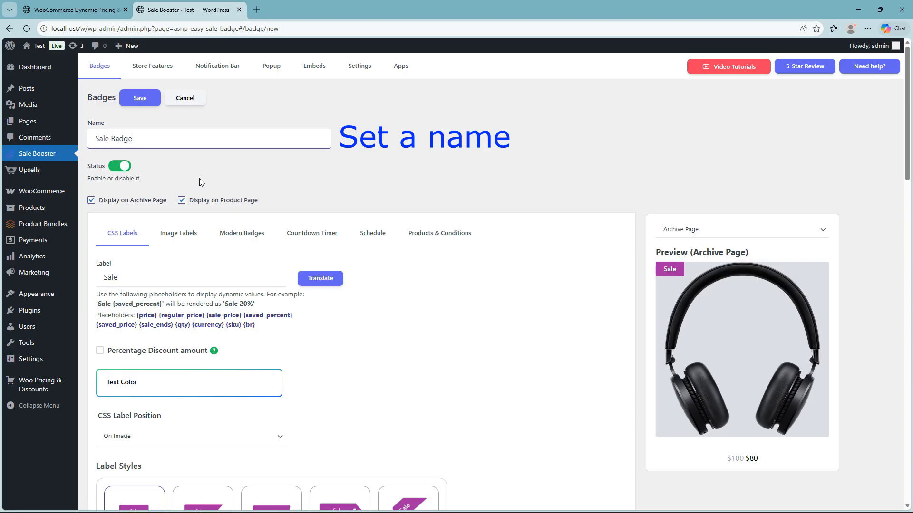
left_click(199, 179)
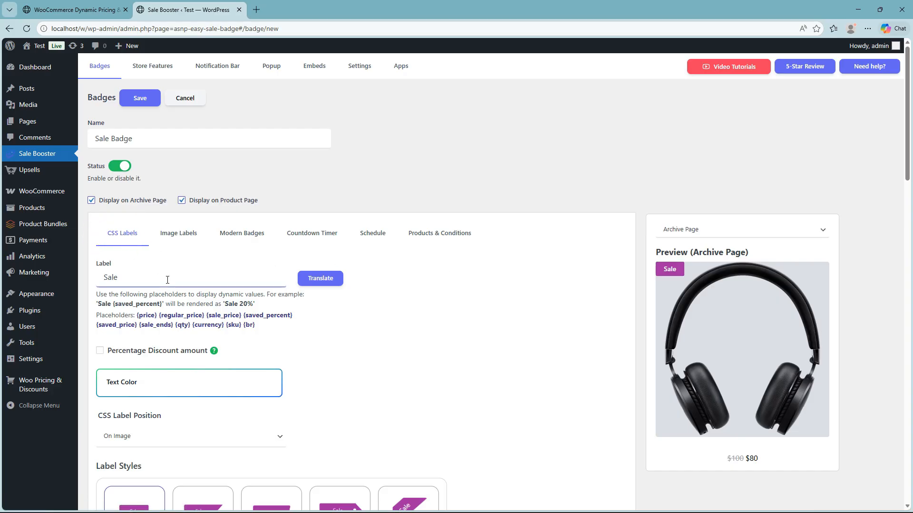
Step: Choose the purple price-tag shape with a hole as the badge's CSS label style
scroll(161, 281, "down", 5)
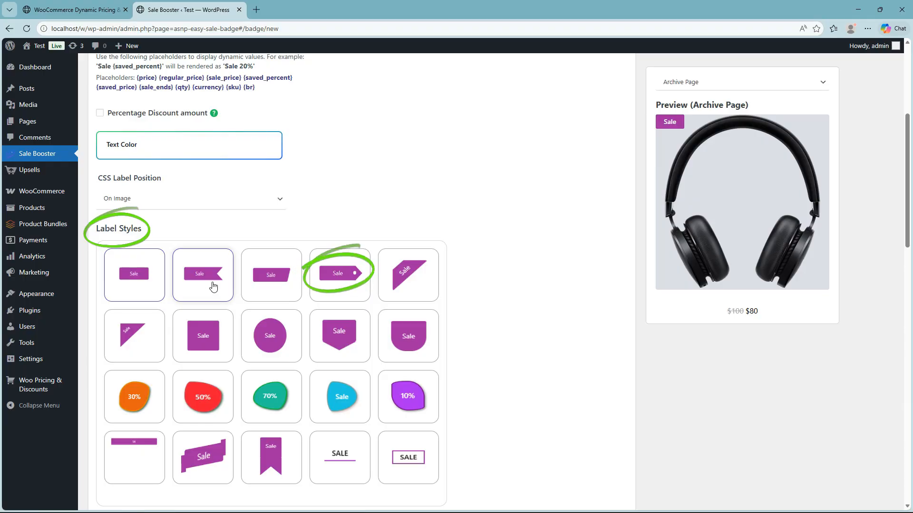
left_click(341, 287)
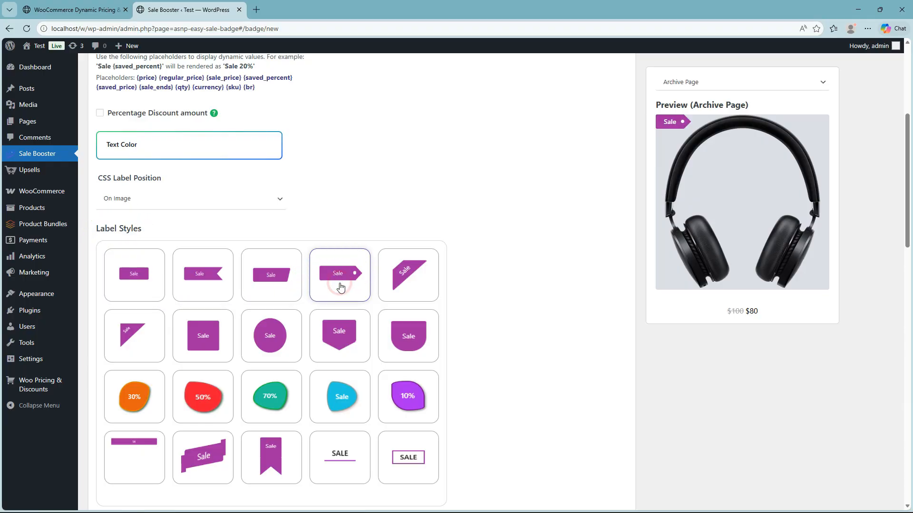
scroll(341, 287, "up", 5)
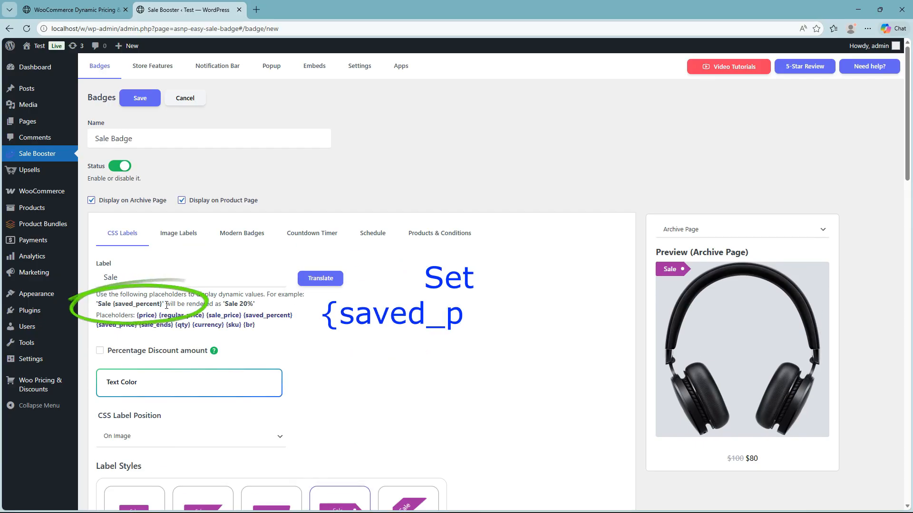
Step: Replace the CSS label text with the {saved_percent} placeholder
left_click_drag(162, 302, 114, 307)
key("ctrl+c")
left_click_drag(118, 278, 101, 277)
left_click(349, 325)
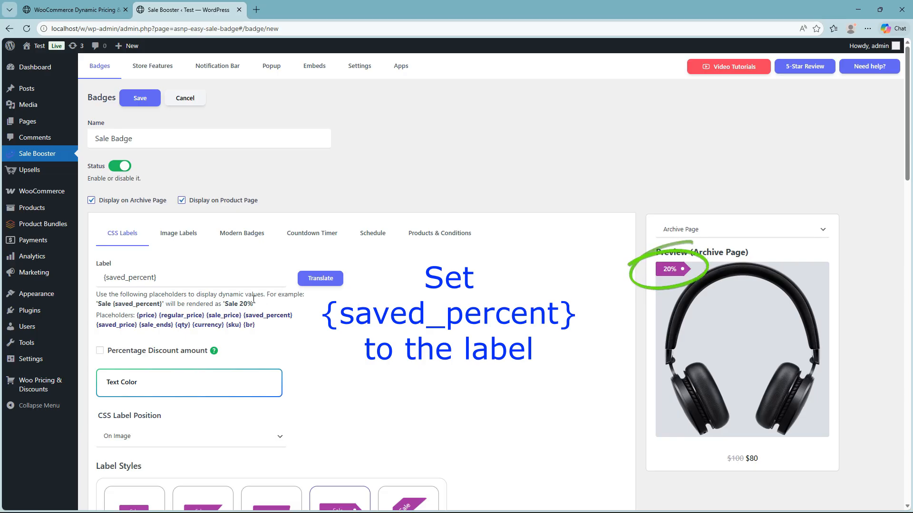
Step: Choose the Flash Sale design from the modern badge styles
left_click(234, 238)
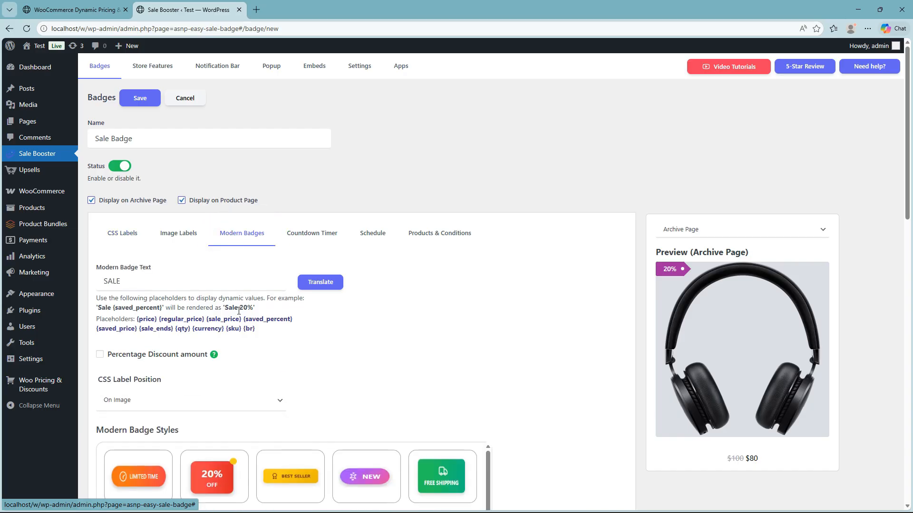
scroll(240, 327, "down", 5)
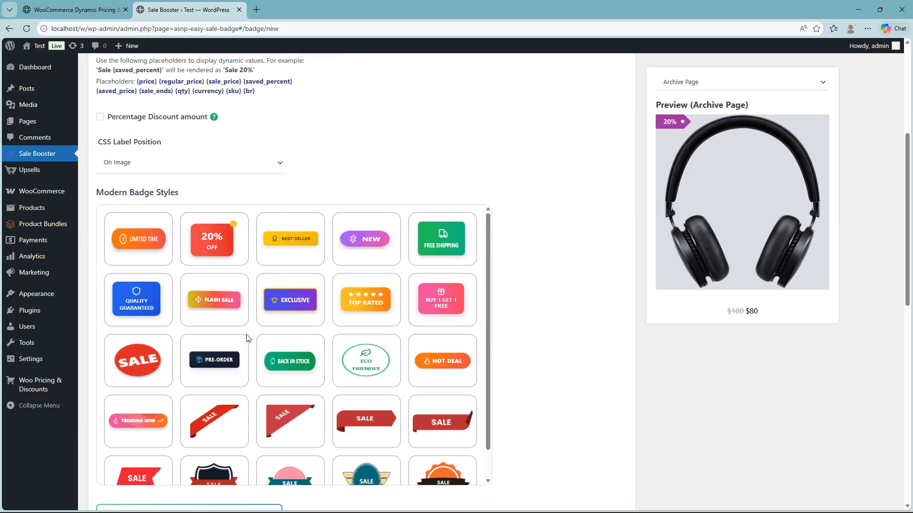
left_click(207, 311)
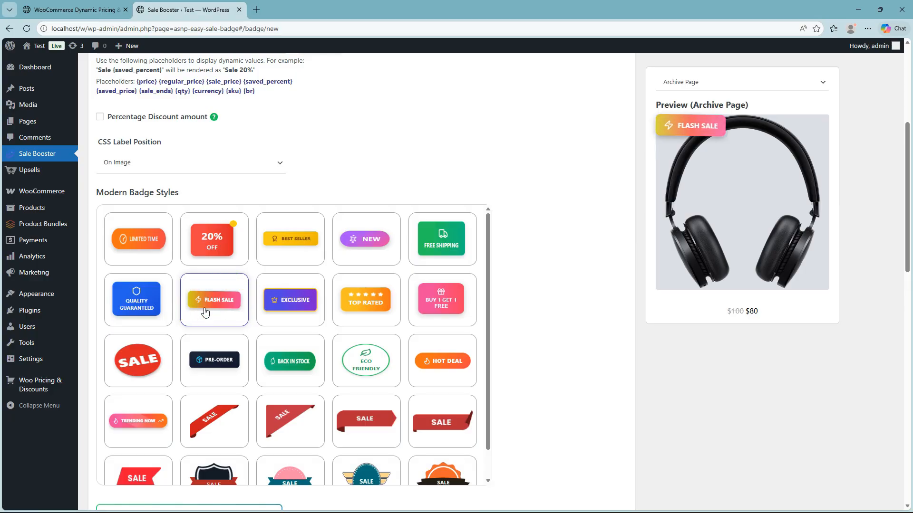
scroll(205, 312, "up", 5)
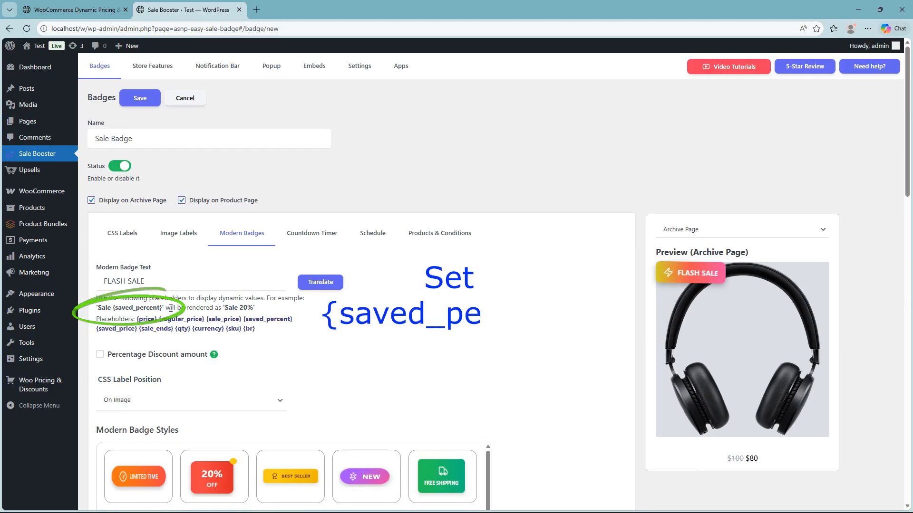
Step: Replace the modern badge text with the {saved_percent} placeholder
left_click_drag(162, 308, 136, 308)
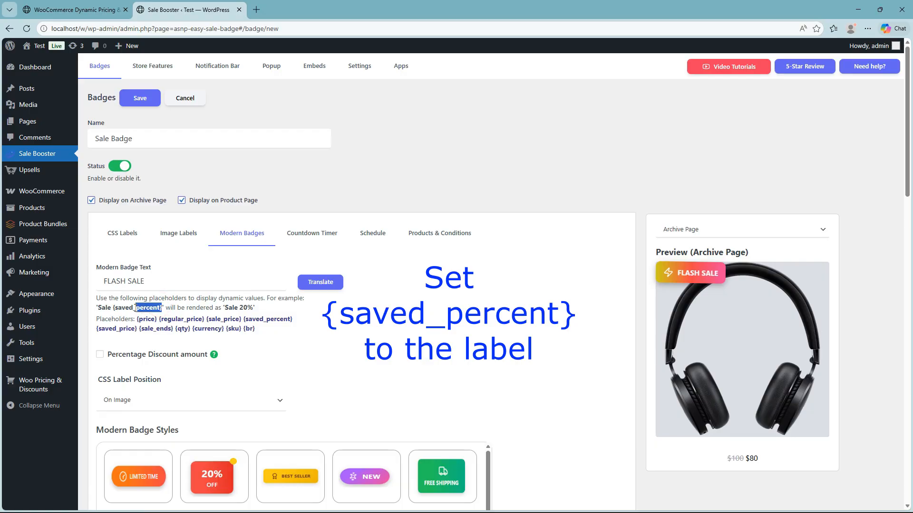
triple_click(147, 284)
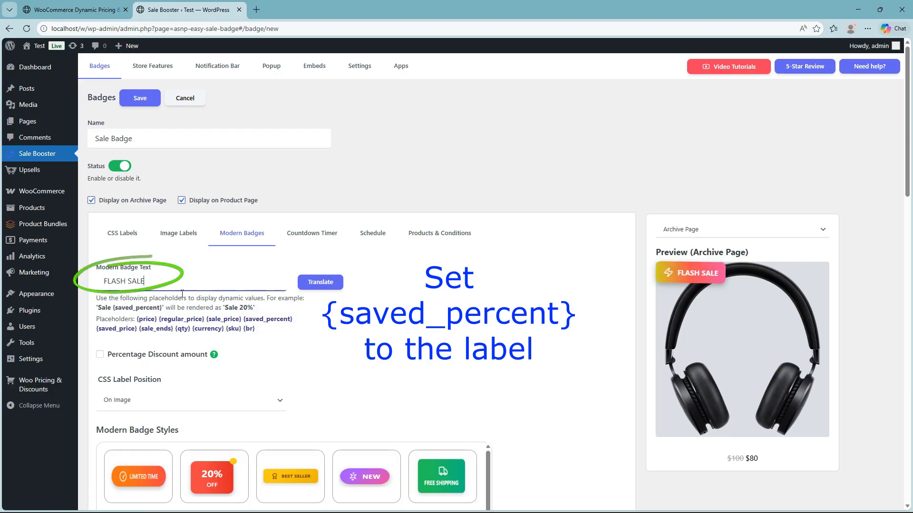
key("ctrl+v")
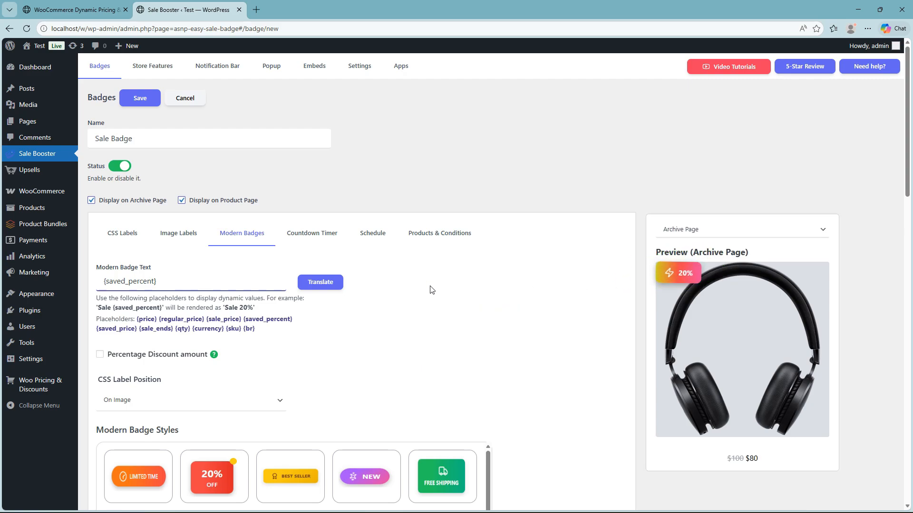
Step: Limit the badge to products in the discount rule "Targeted Sale: 20% Off Select Items" and save the badge
left_click(431, 242)
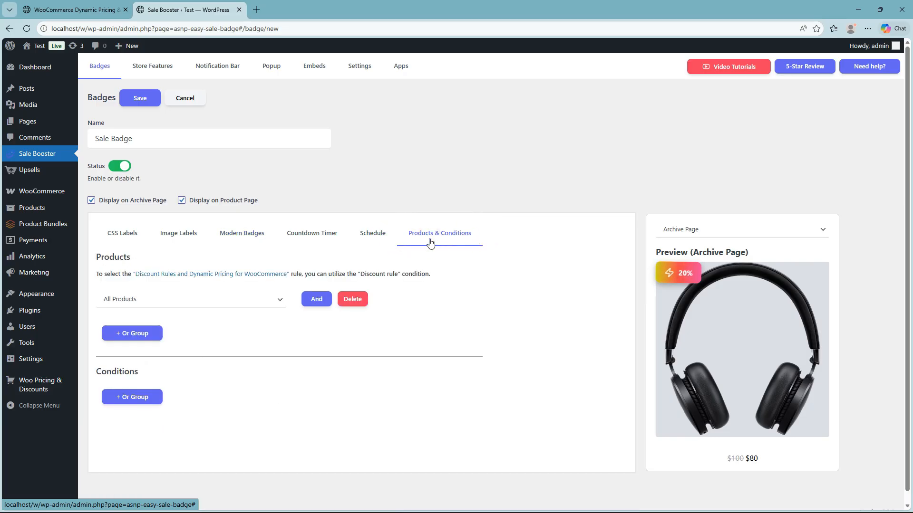
left_click(210, 304)
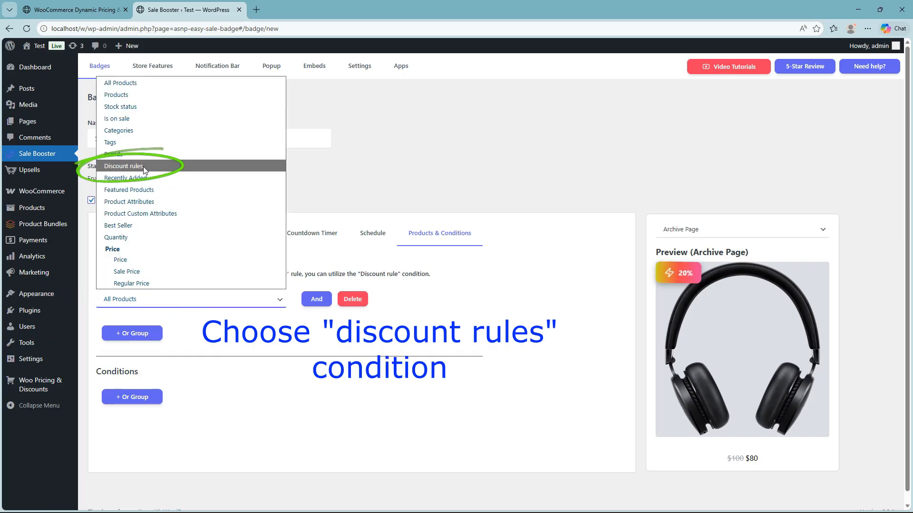
left_click(126, 169)
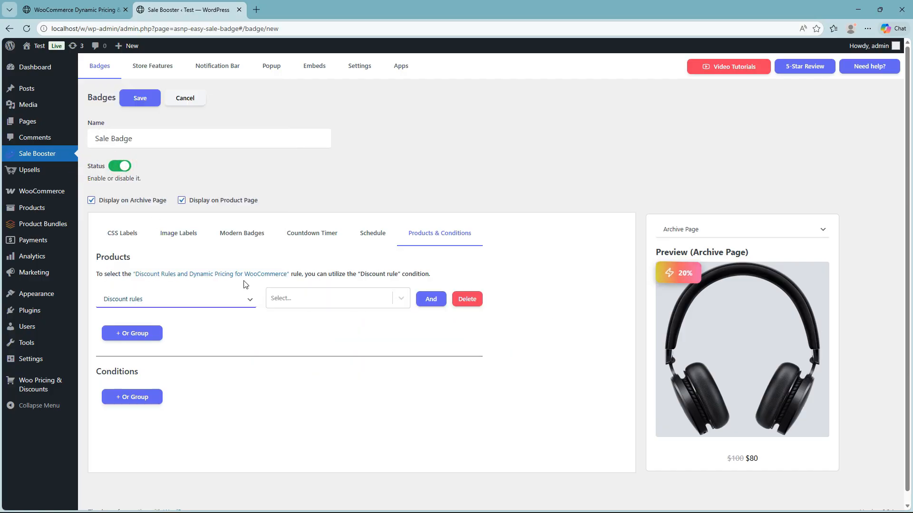
left_click(306, 300)
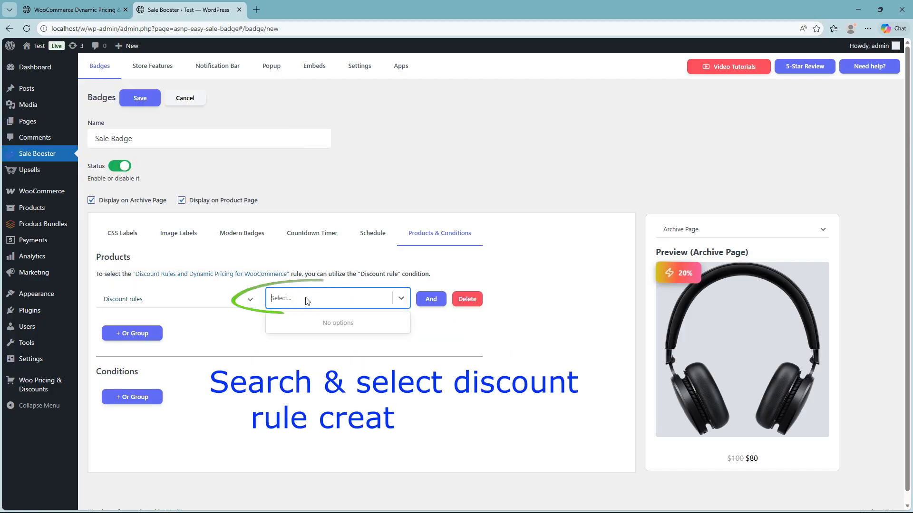
type("tar")
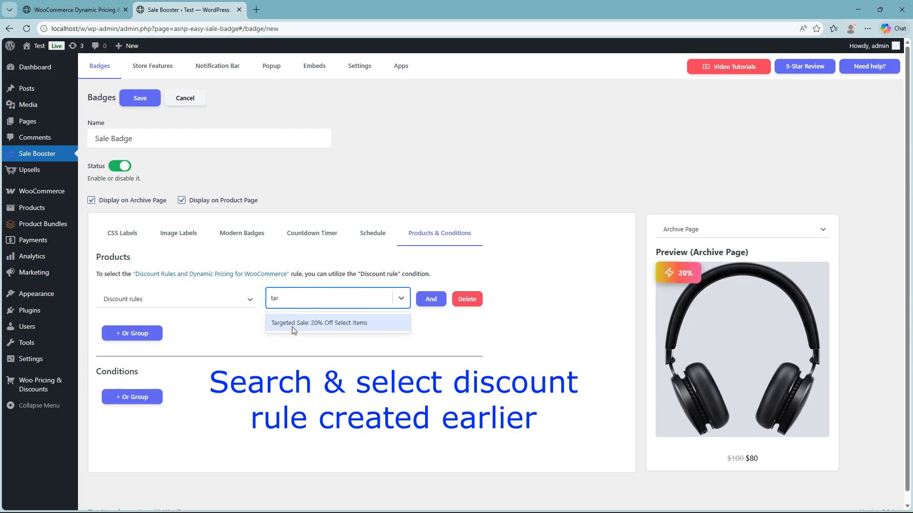
left_click(309, 324)
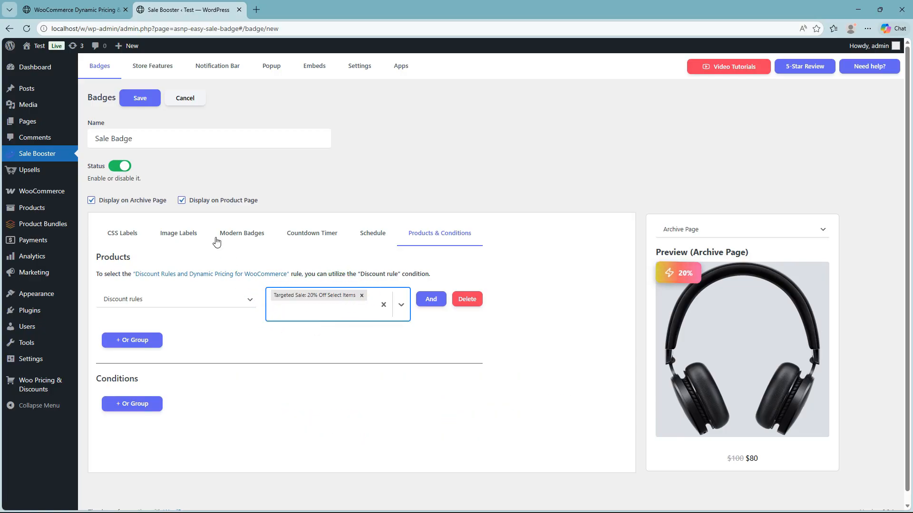
left_click(134, 103)
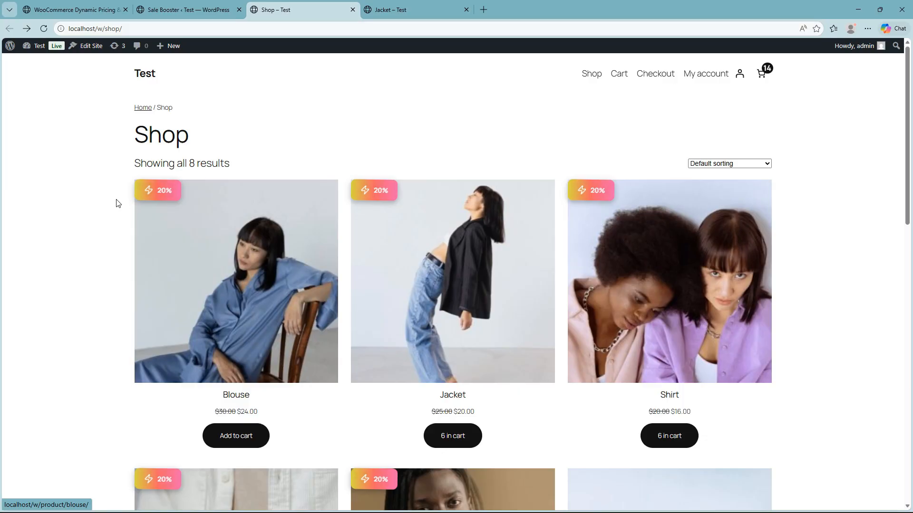
Step: Check the badges and discounted prices on the Shop page, and switch to the Jacket product page
scroll(119, 203, "down", 5)
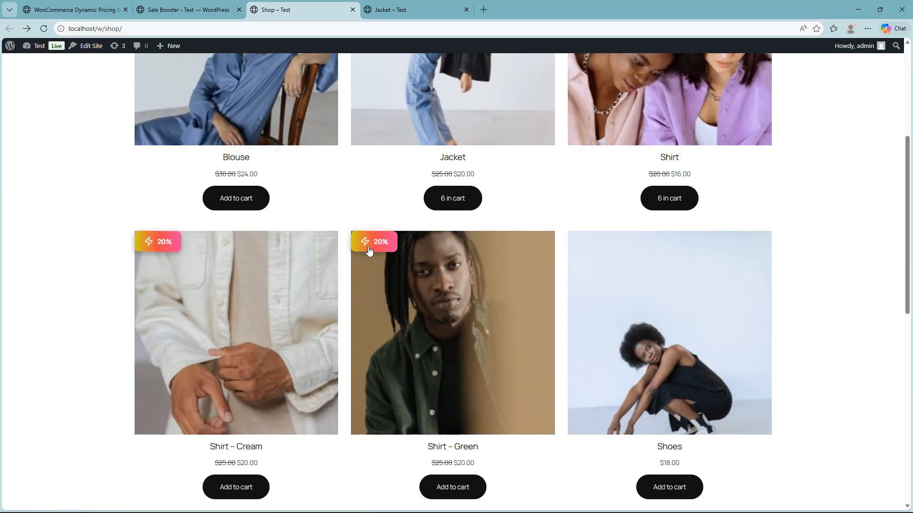
left_click(372, 13)
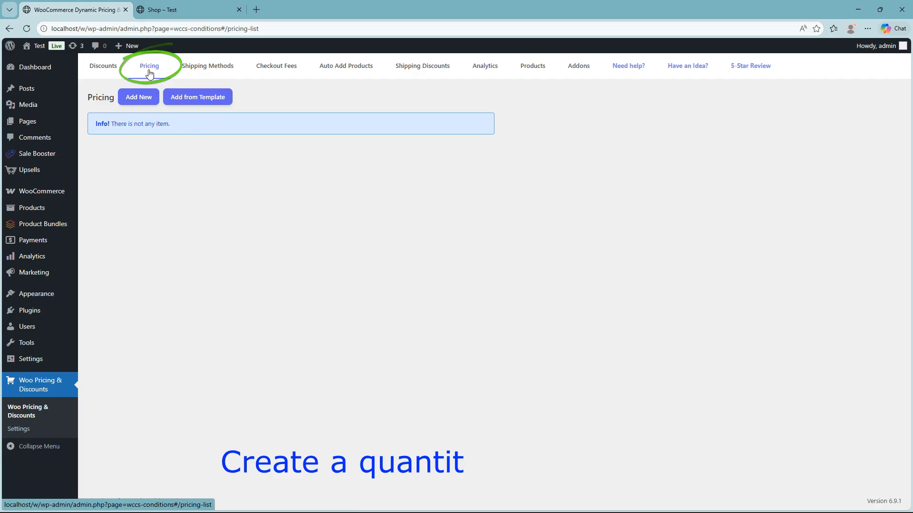
Step: Add a pricing campaign from the Bulk Pricing (Quantity discount) template "Bulk Savings: Buy More, Save %" with Normal timing
left_click(196, 100)
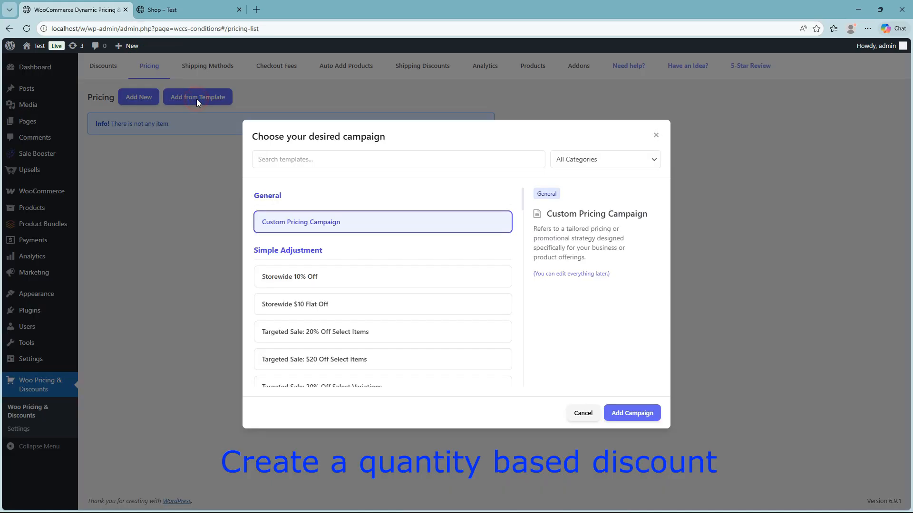
left_click(598, 168)
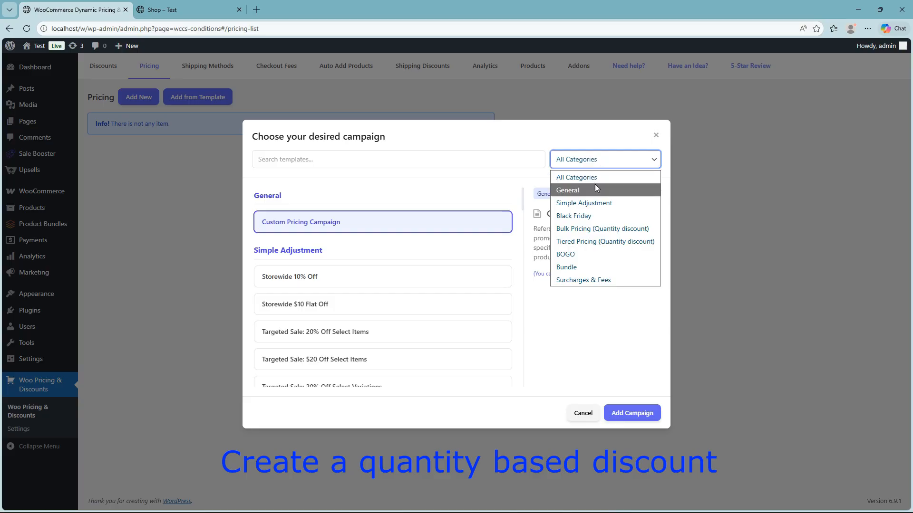
left_click(578, 230)
left_click(303, 230)
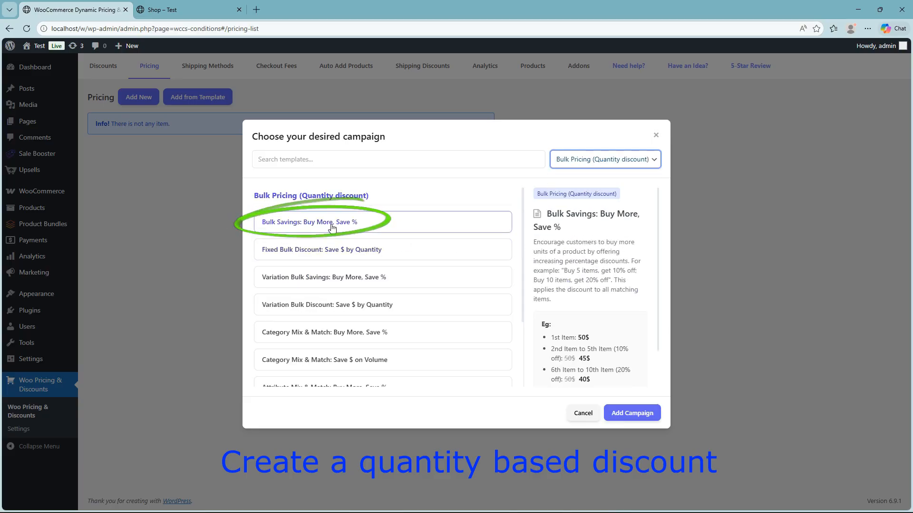
left_click(312, 230)
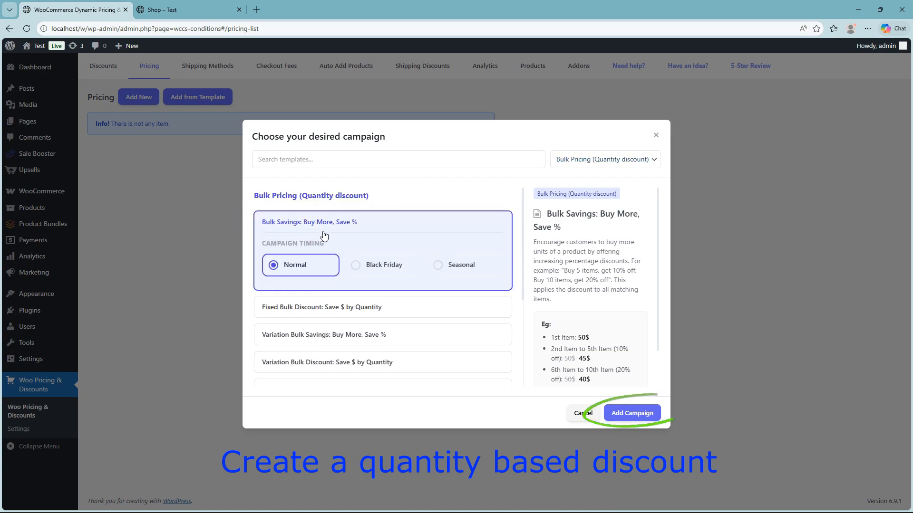
left_click(628, 417)
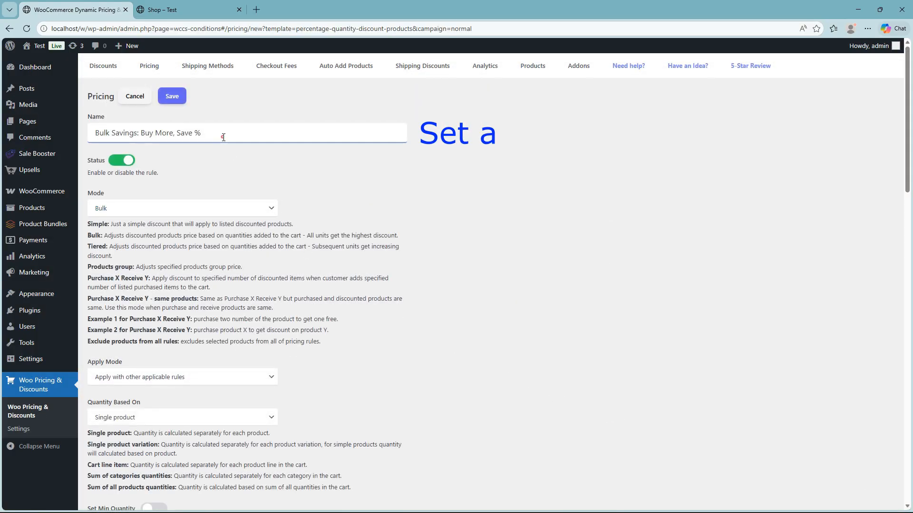
Step: Review the bulk rule's name, mode, quantity basis, display and message settings down to the quantity ranges
left_click(224, 138)
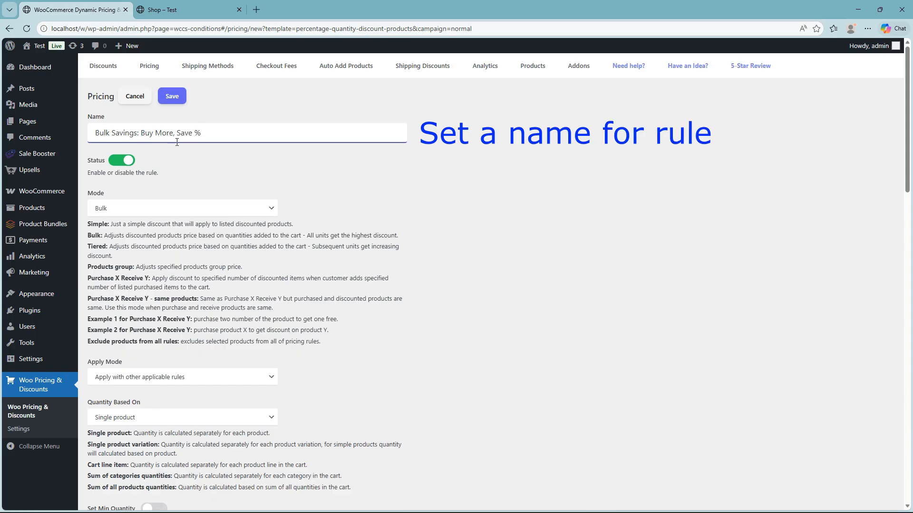
left_click(341, 171)
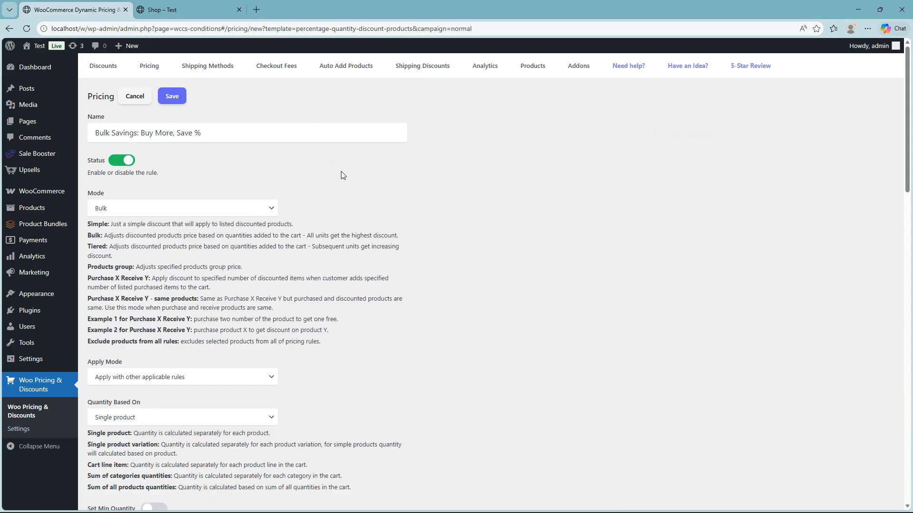
scroll(341, 175, "down", 5)
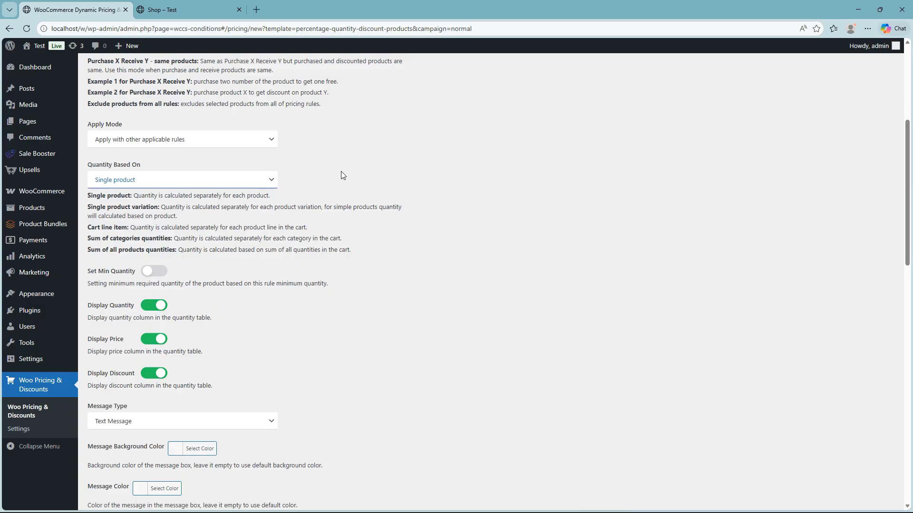
scroll(341, 173, "down", 5)
left_click(223, 312)
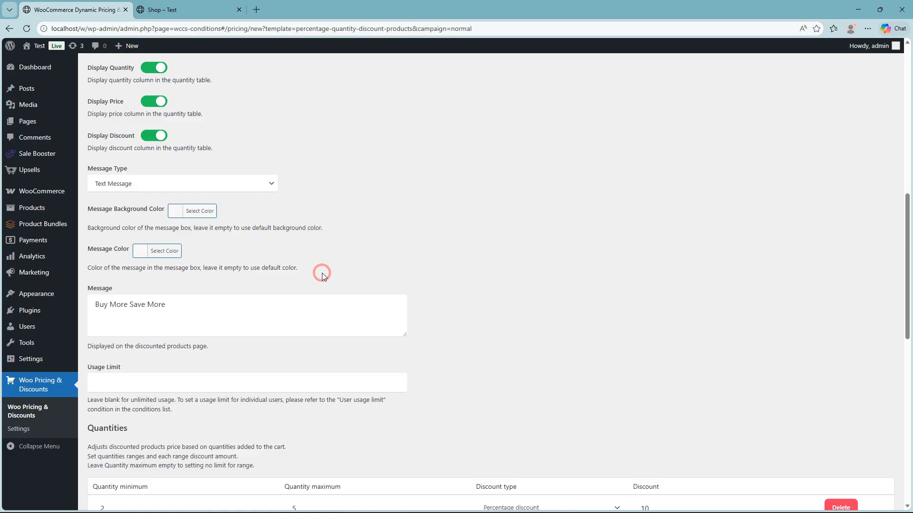
scroll(321, 273, "down", 5)
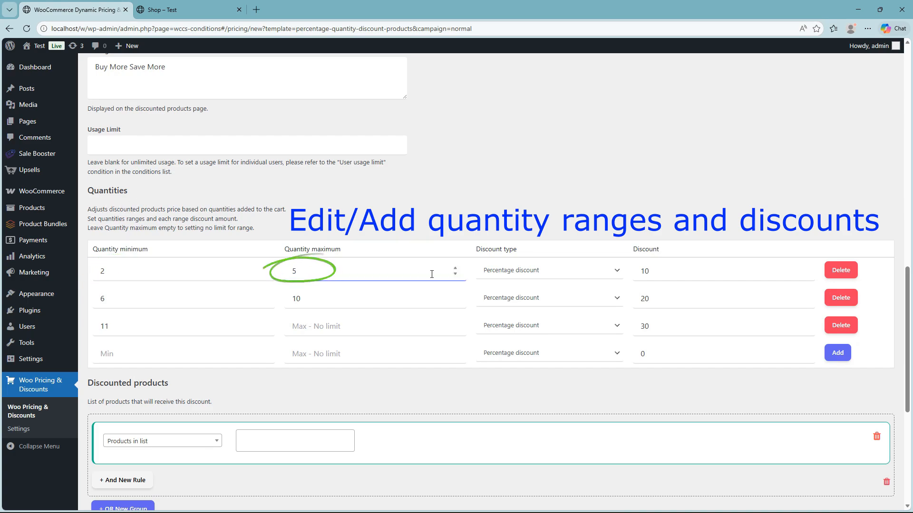
Step: Keep percentage discount for the first range, cap the 11+ range at 15, and add a range from 16 with a 40% discount
left_click(524, 272)
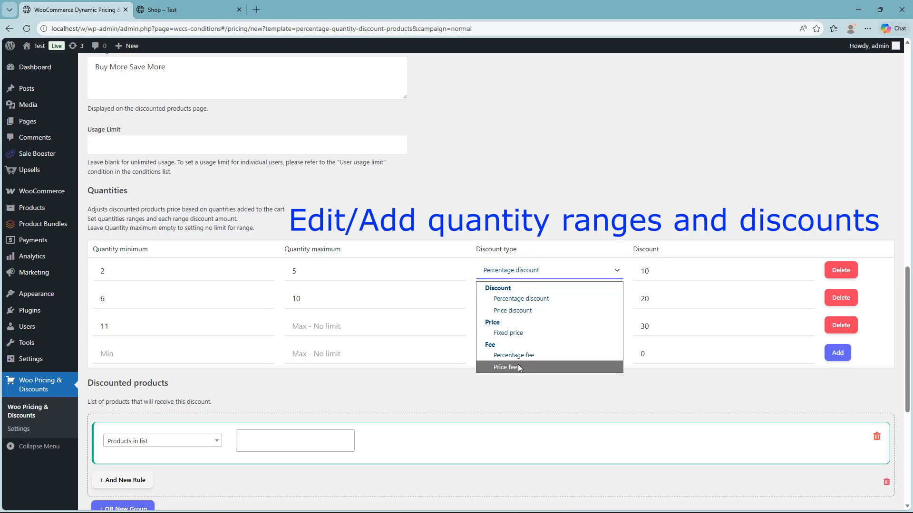
left_click(514, 299)
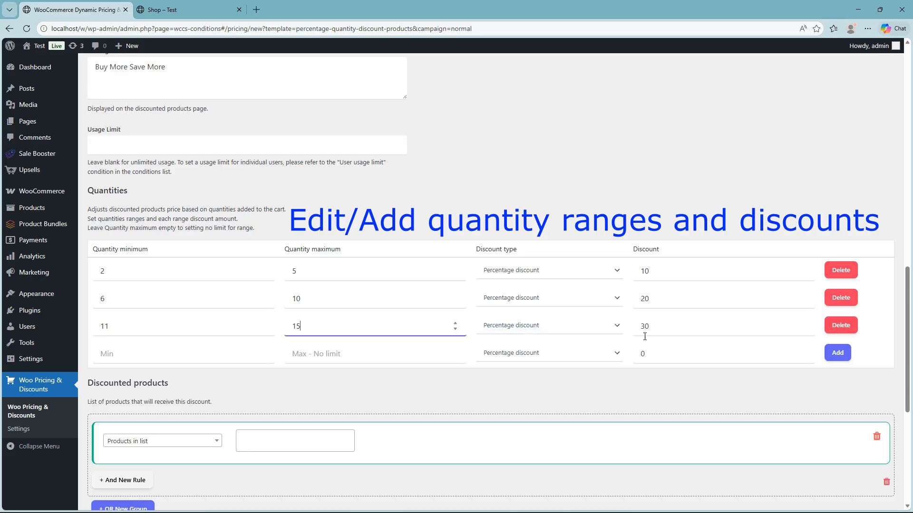
left_click(176, 354)
type("16")
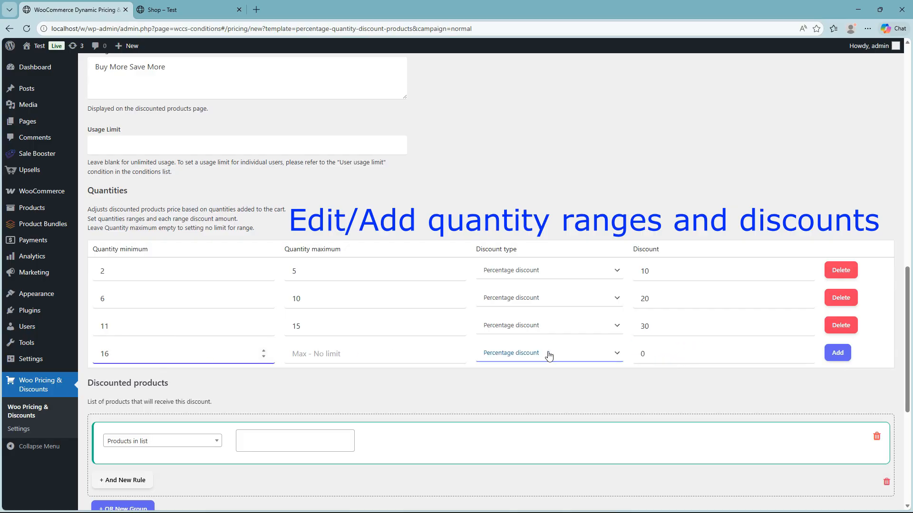
double_click(634, 354)
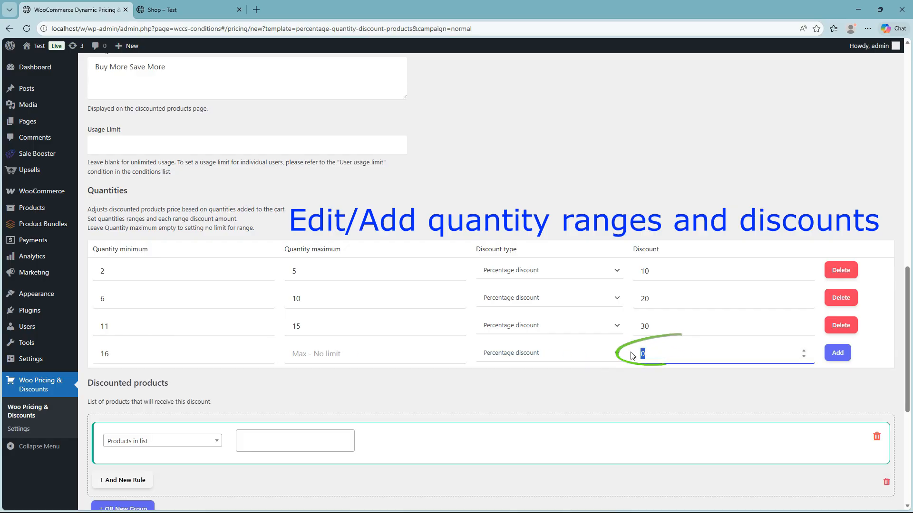
left_click(837, 352)
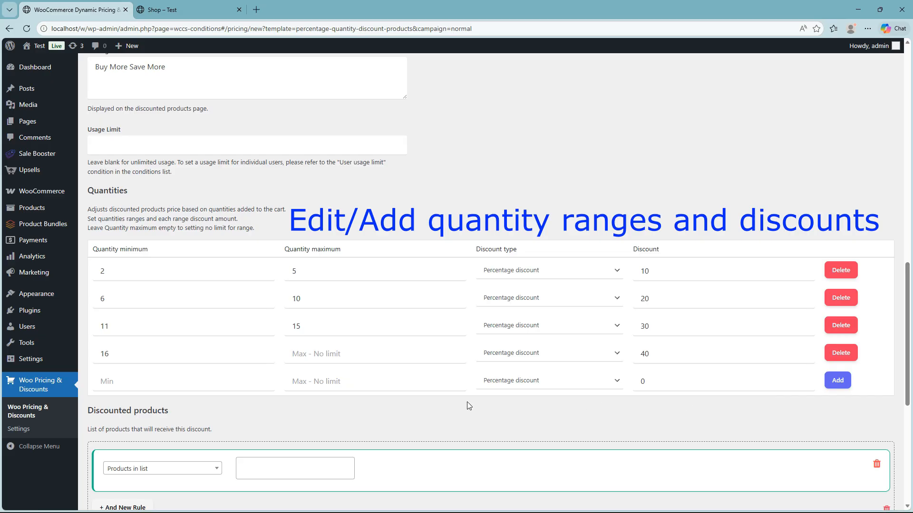
Step: Add the products Shirt and Shirt - Green to the rule's discounted products list
scroll(387, 402, "down", 5)
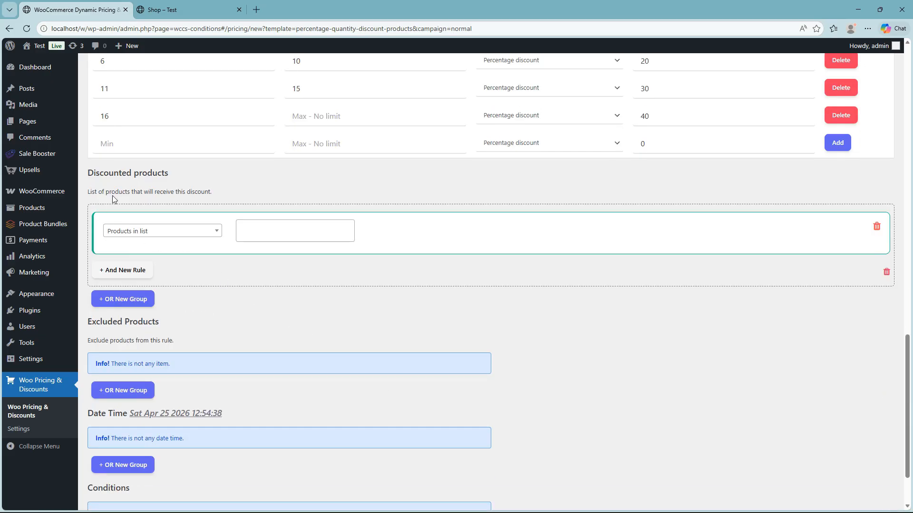
left_click(278, 229)
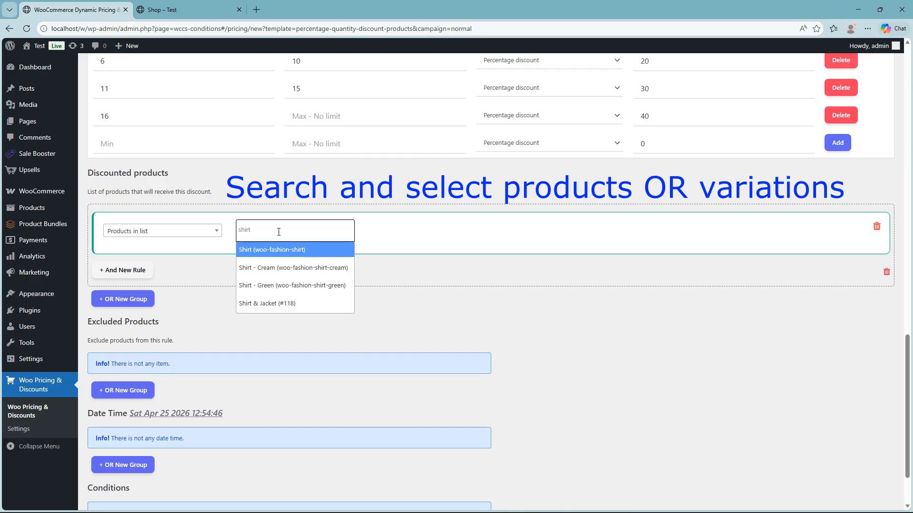
left_click(284, 250)
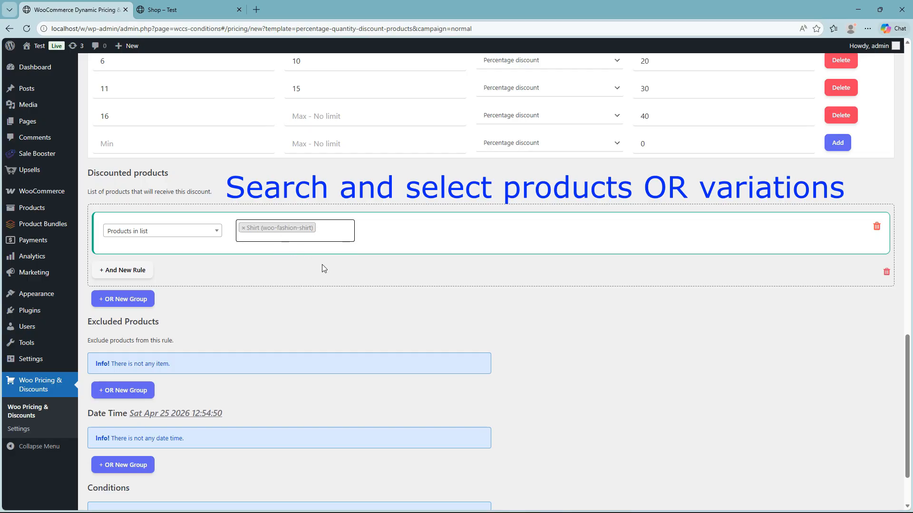
type("green")
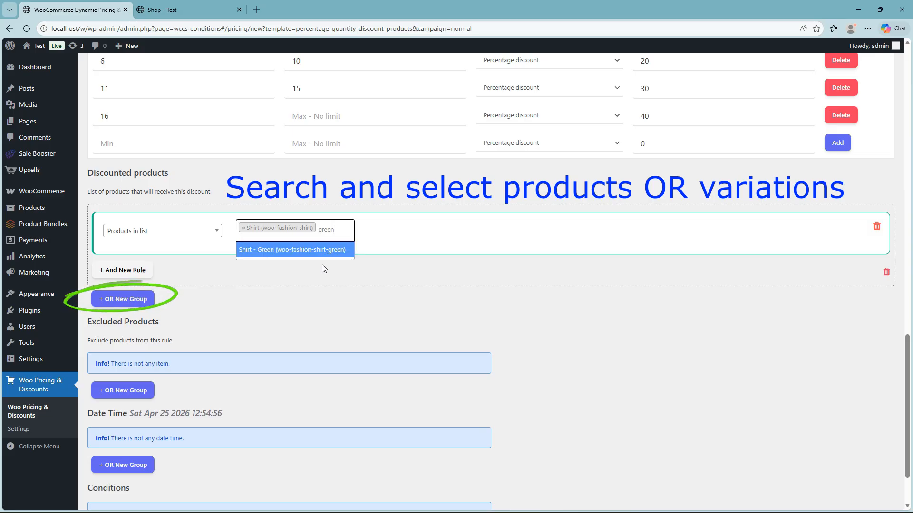
left_click(311, 251)
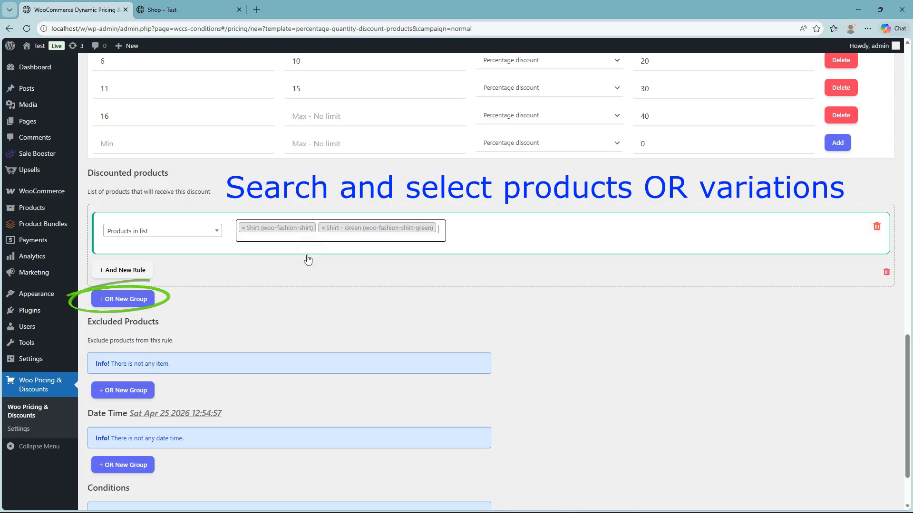
Step: Add an OR group to the discounted products for the product variation Sweater, Color: Beige, Size: Medium
left_click(127, 300)
left_click(178, 337)
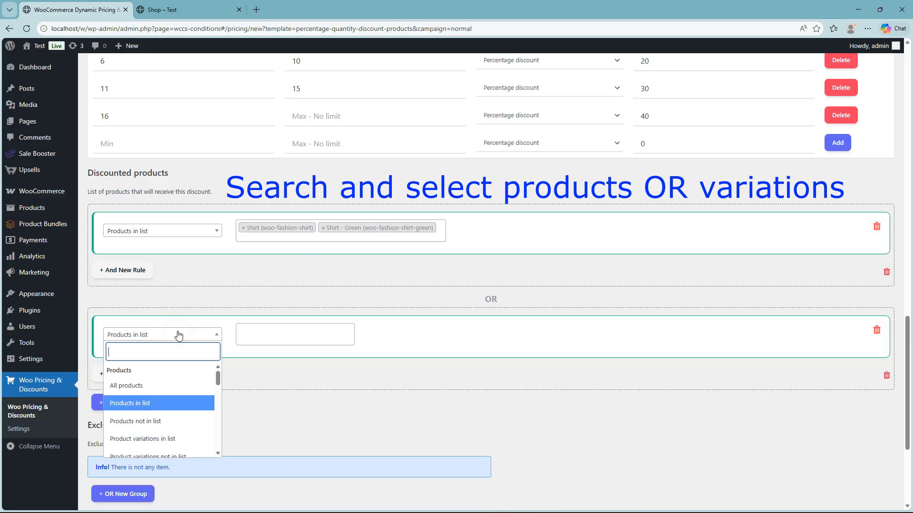
left_click(162, 439)
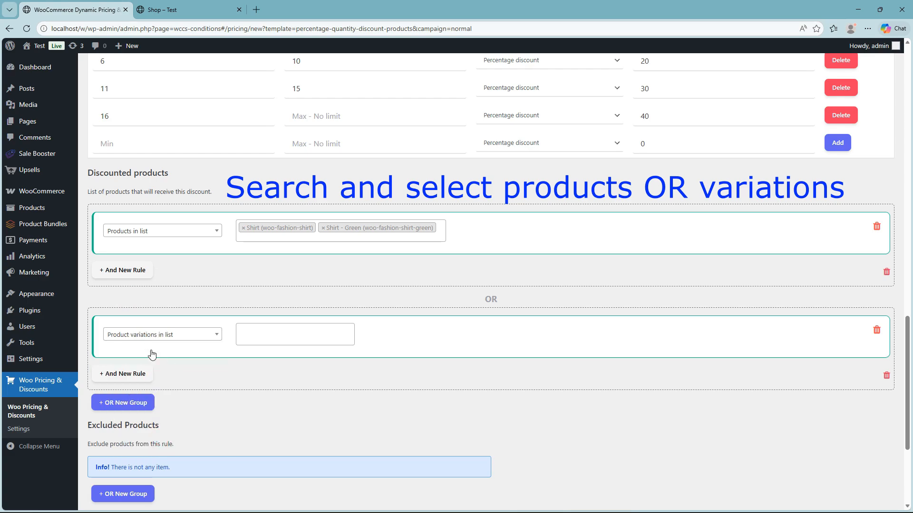
left_click(257, 339)
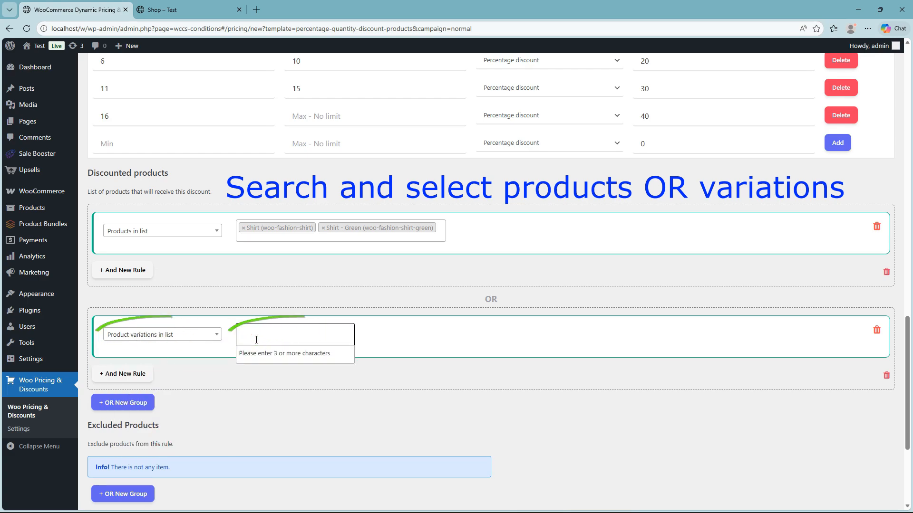
type("swea")
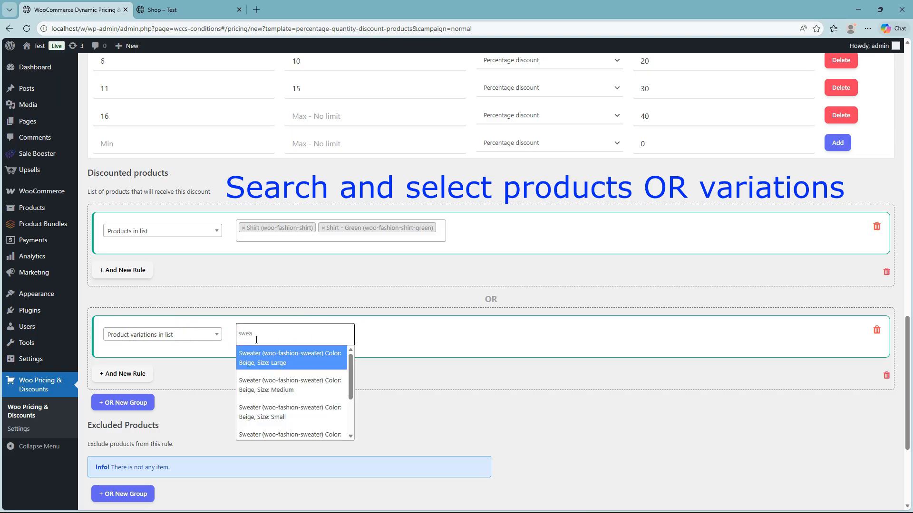
left_click(306, 389)
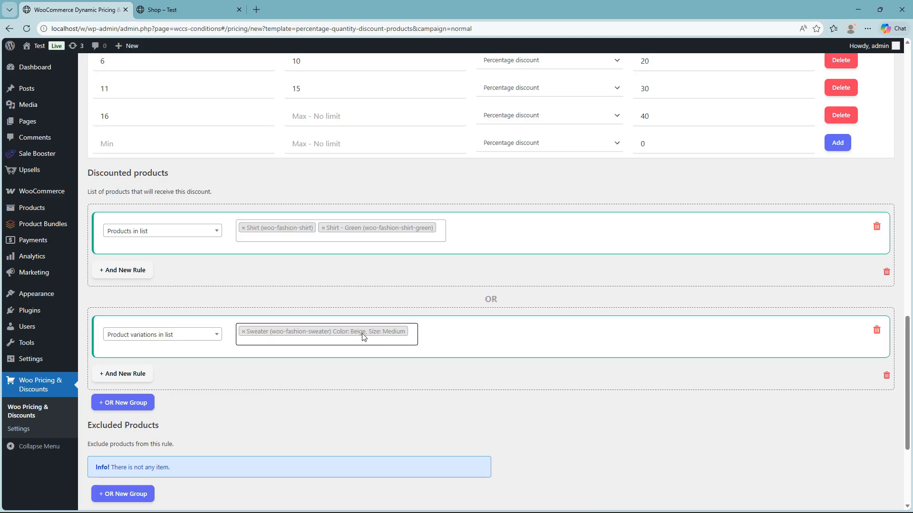
scroll(338, 370, "down", 5)
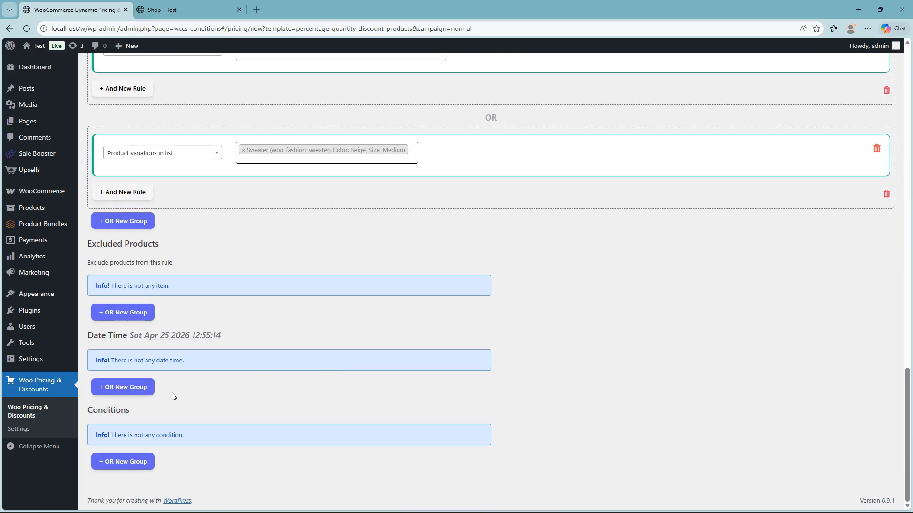
left_click(104, 388)
left_click(223, 377)
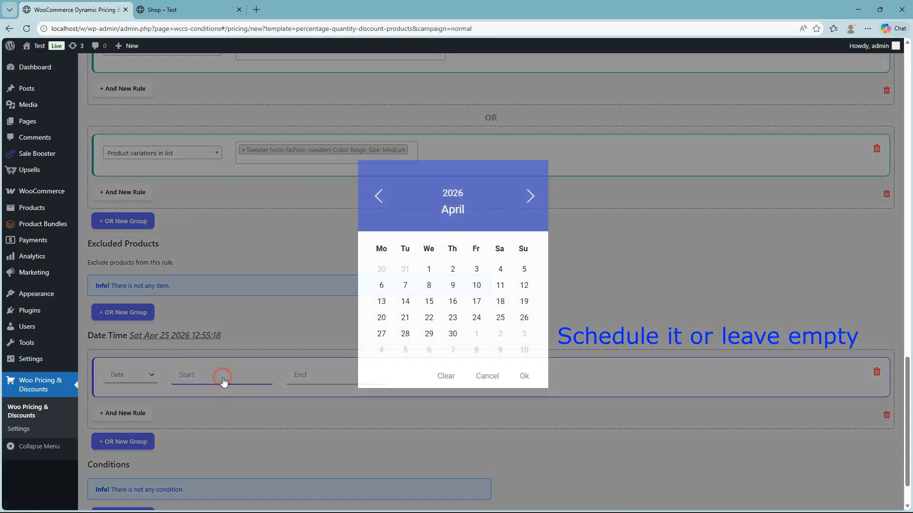
left_click(429, 318)
left_click(336, 376)
left_click(452, 333)
left_click(218, 381)
left_click(876, 372)
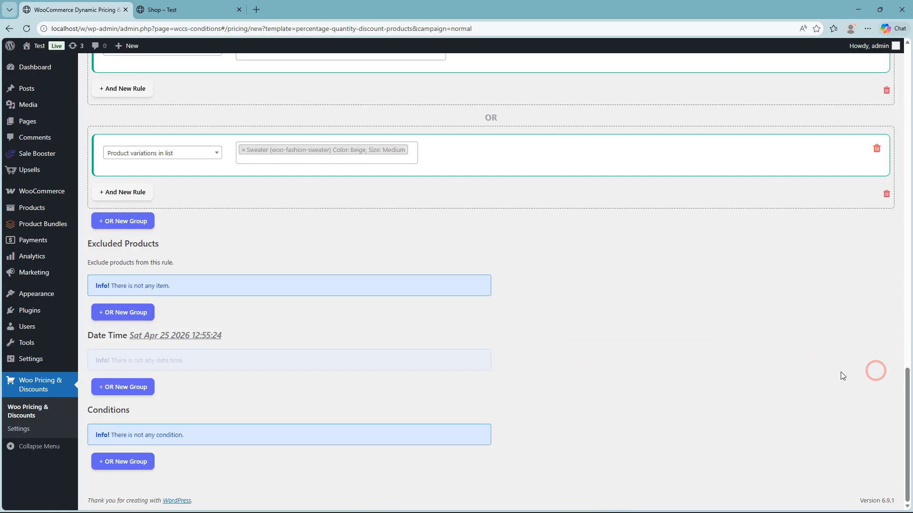
Step: Save the bulk pricing rule and open the Shirt and Shirt – Green product pages from the Shop page in new tabs
scroll(296, 333, "up", 20)
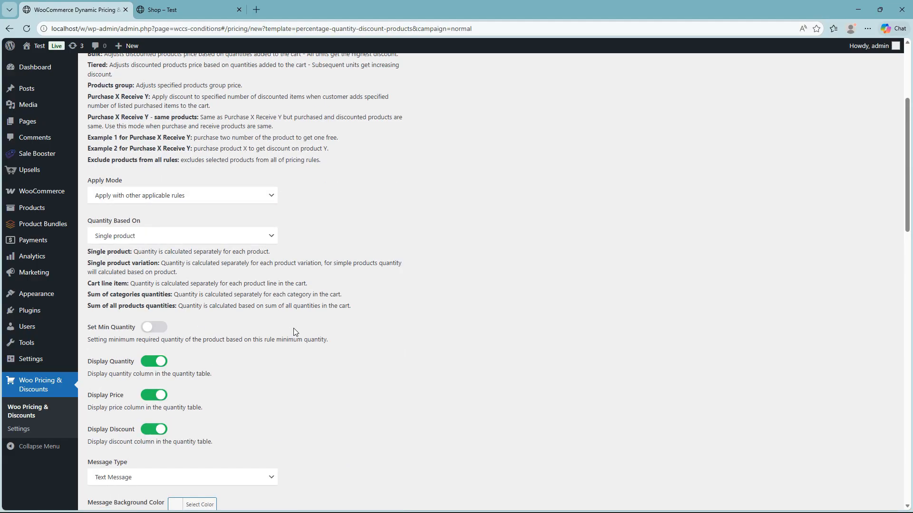
left_click(173, 98)
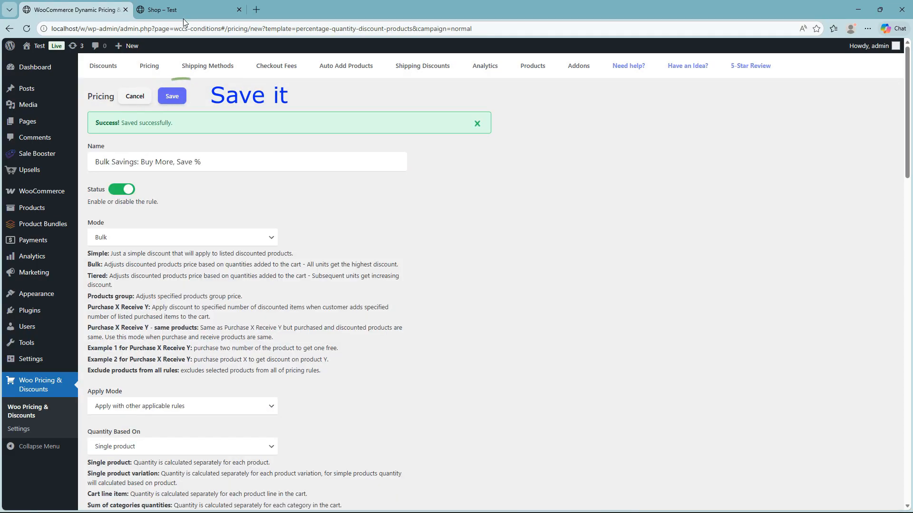
left_click(183, 18)
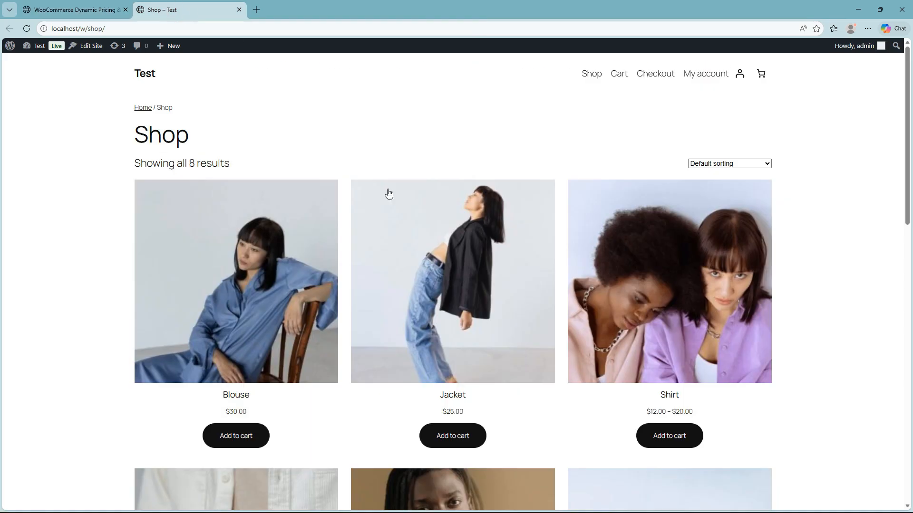
left_click(683, 378, "ctrl")
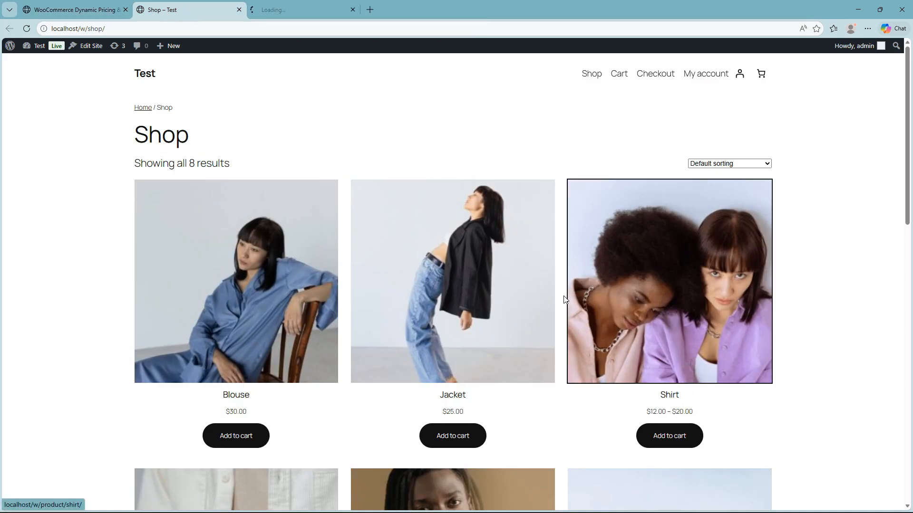
scroll(564, 300, "down", 5)
left_click(480, 328, "ctrl")
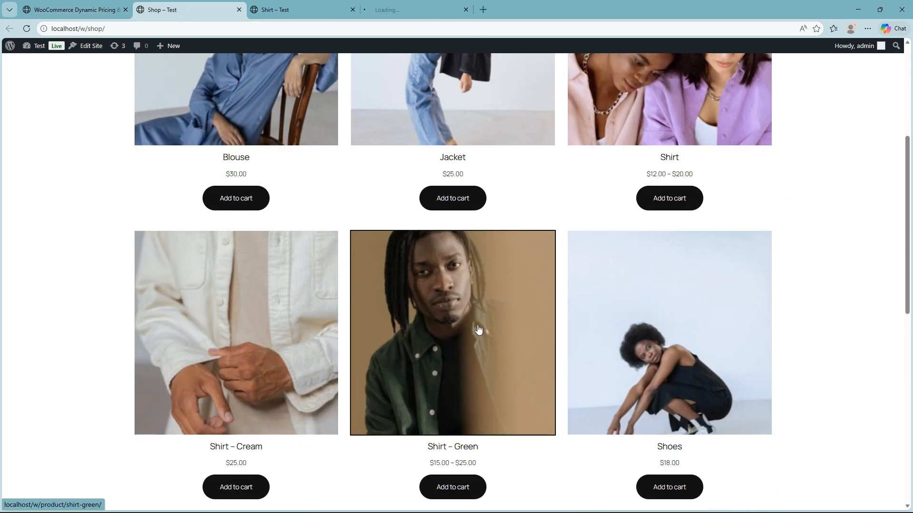
Step: Check the Shirt's discounted price at quantities 2 and 6, and add 6 Shirts to the cart
left_click(274, 10)
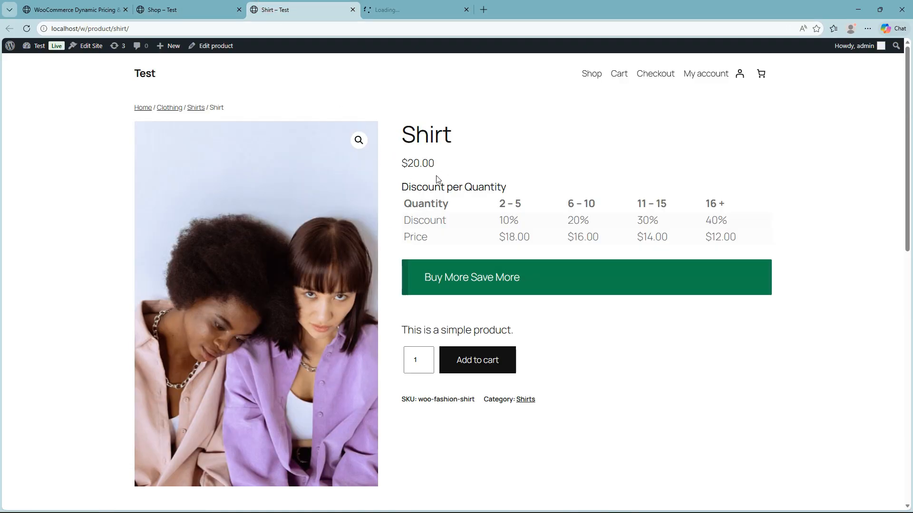
left_click(427, 358)
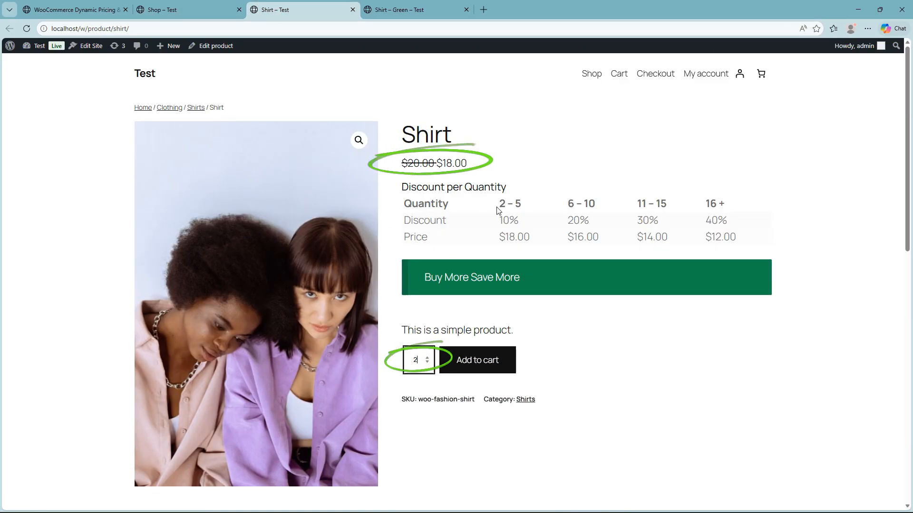
left_click_drag(419, 362, 414, 361)
type("6")
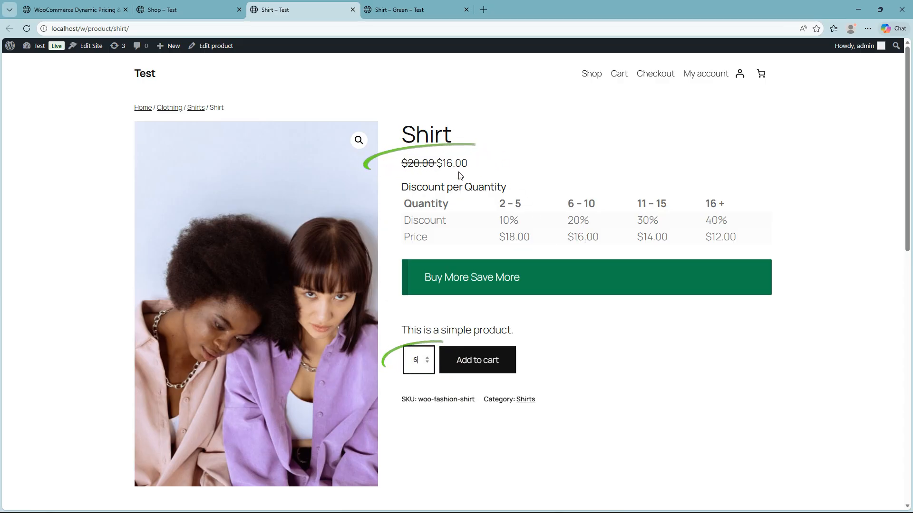
left_click(471, 369)
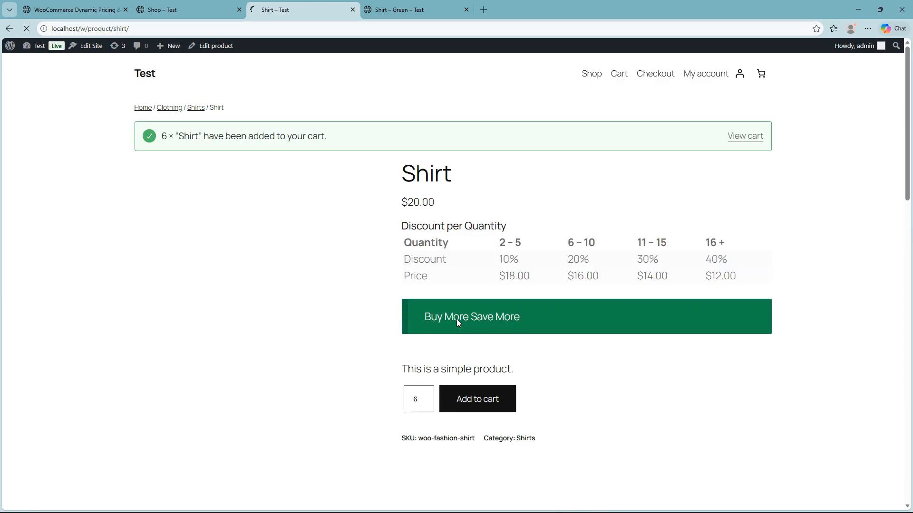
Step: On the Shirt – Green product page, set the quantity to 11 and add it to the cart
left_click(403, 10)
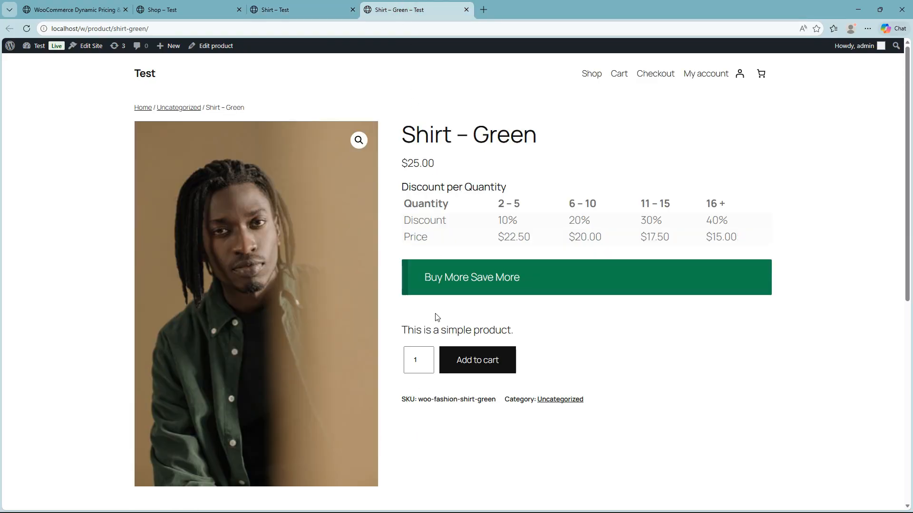
left_click(421, 358)
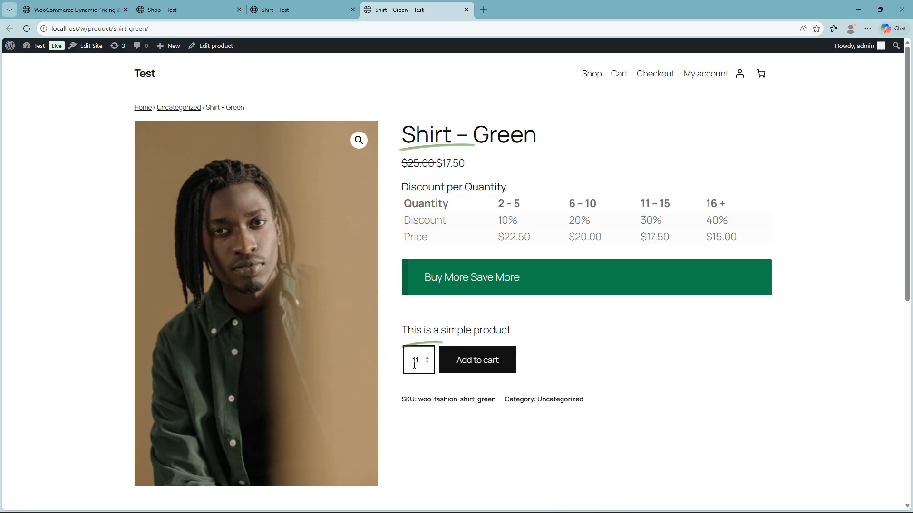
left_click(454, 364)
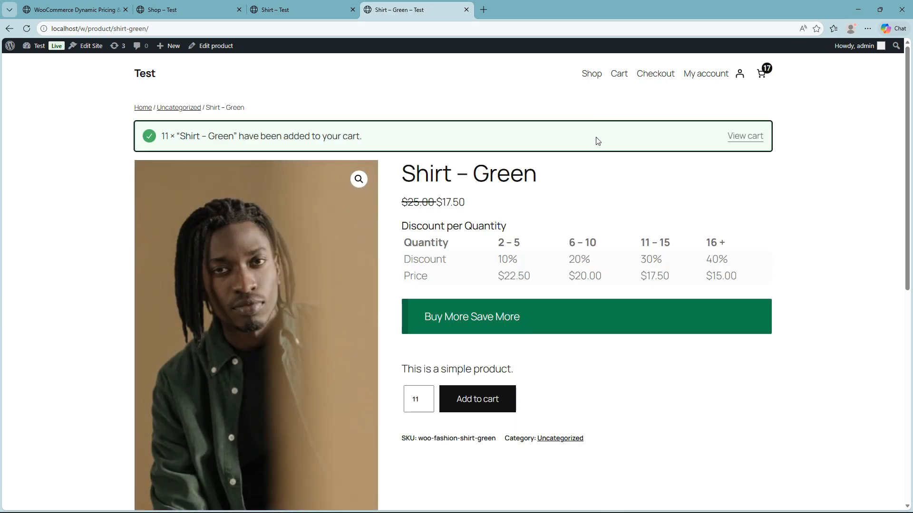
Step: Open the cart to check the bulk discounts on the added Shirts and Shirt – Green items
left_click(622, 76)
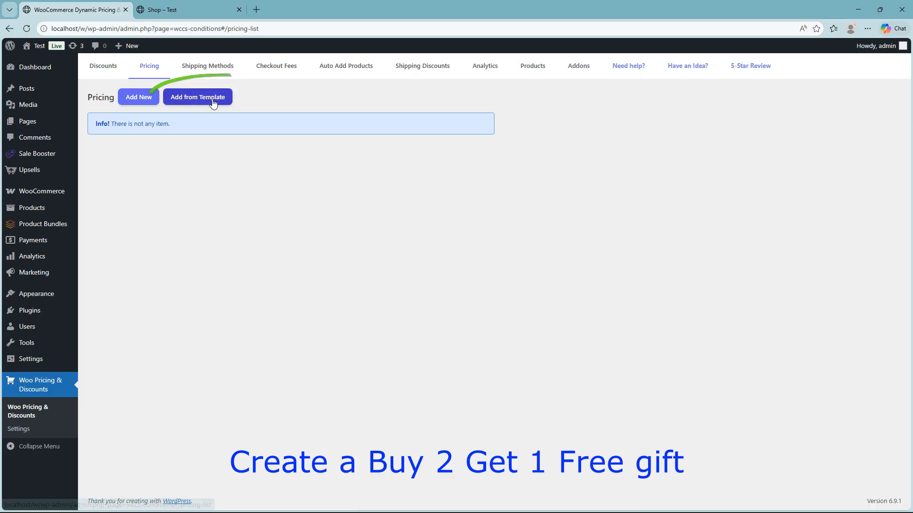
Step: Create a pricing campaign from the BOGO template "Buy 2 Get 1 Free (Same Item)" with Normal campaign timing
left_click(188, 103)
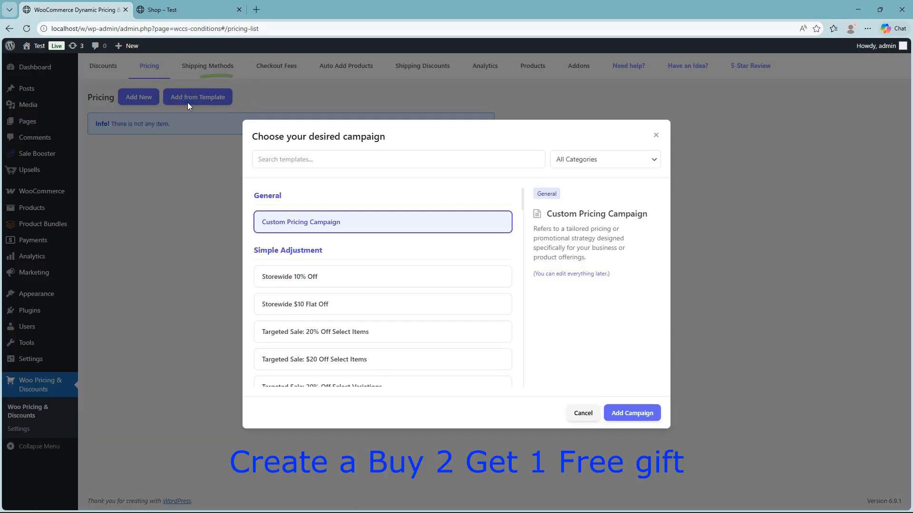
left_click(581, 162)
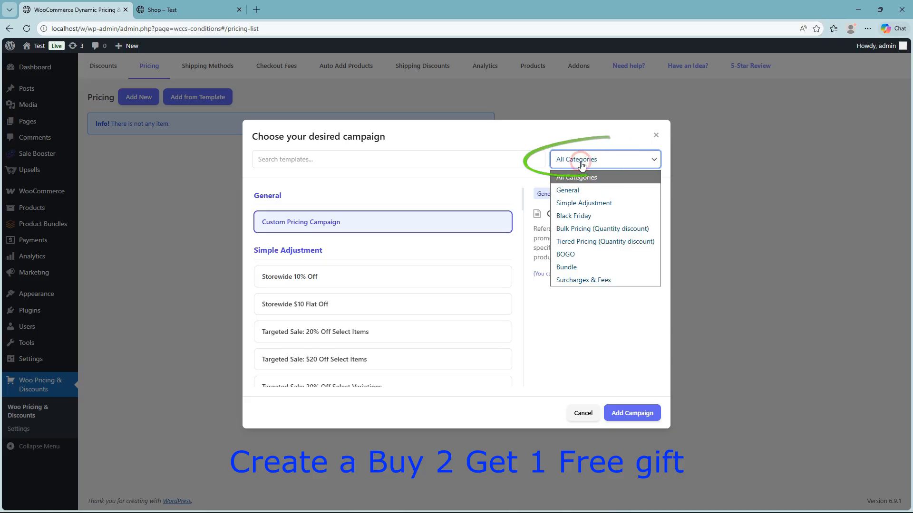
left_click(574, 257)
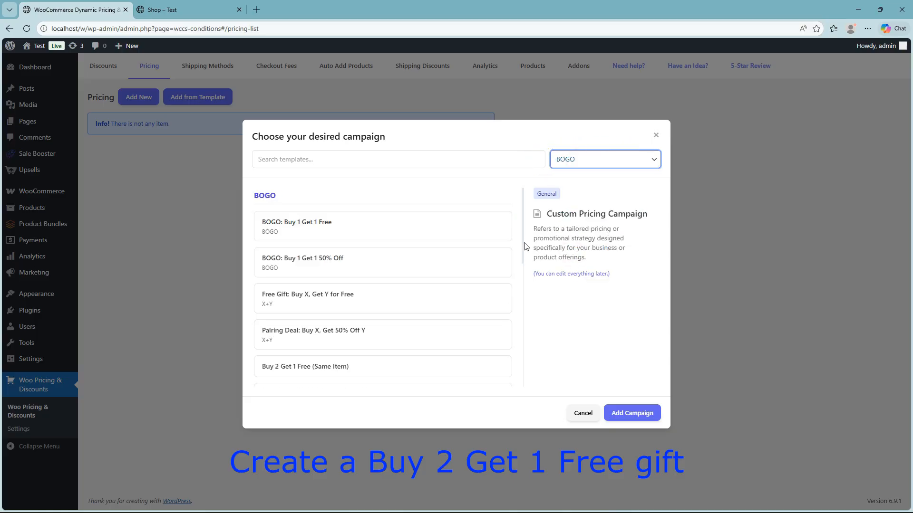
scroll(522, 246, "down", 2)
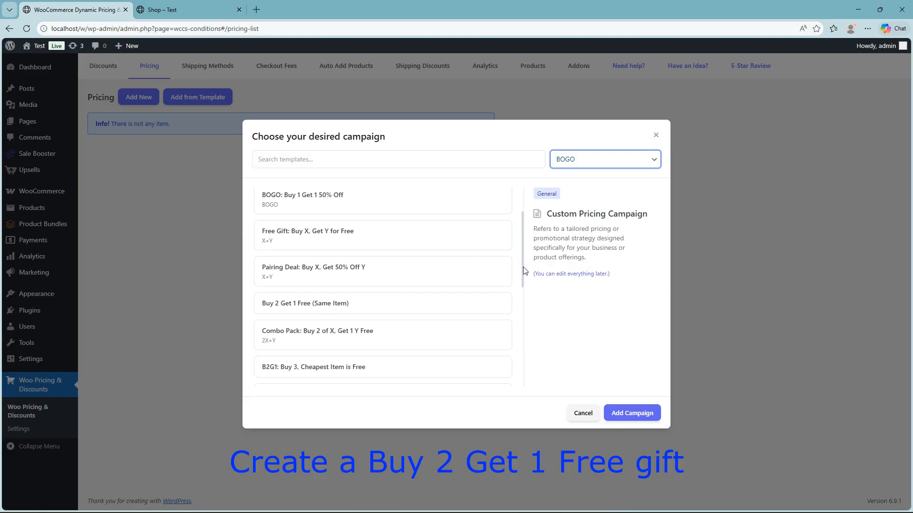
left_click(268, 307)
left_click(306, 304)
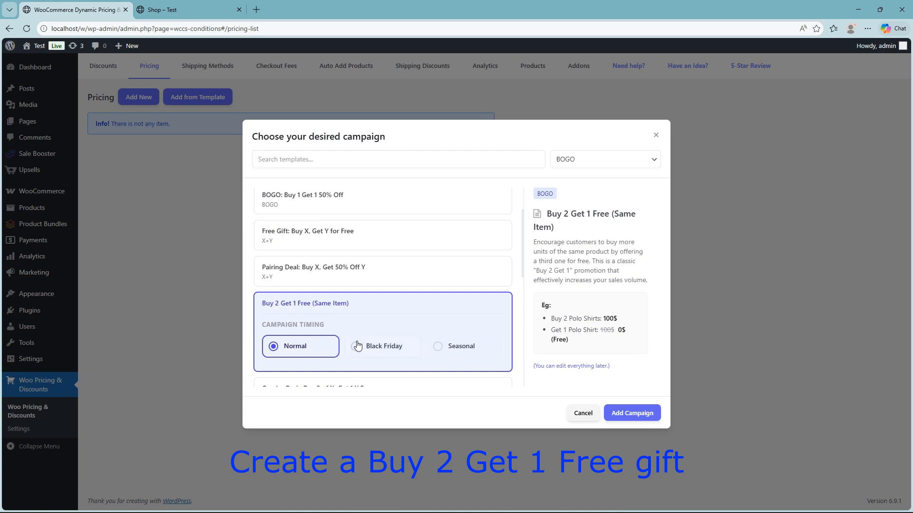
left_click(626, 415)
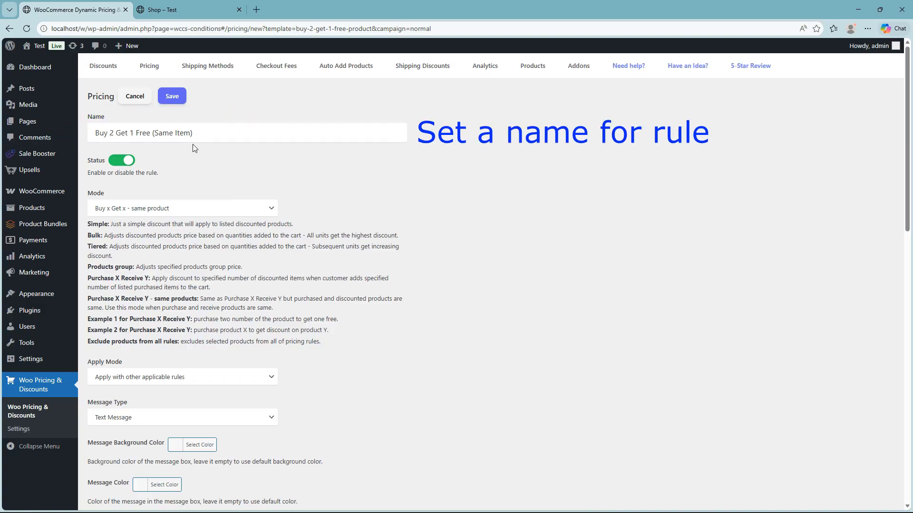
Step: Set the rule's product page message to "Buy 2 Get 1 Free" followed by a gift emoji
scroll(227, 158, "down", 5)
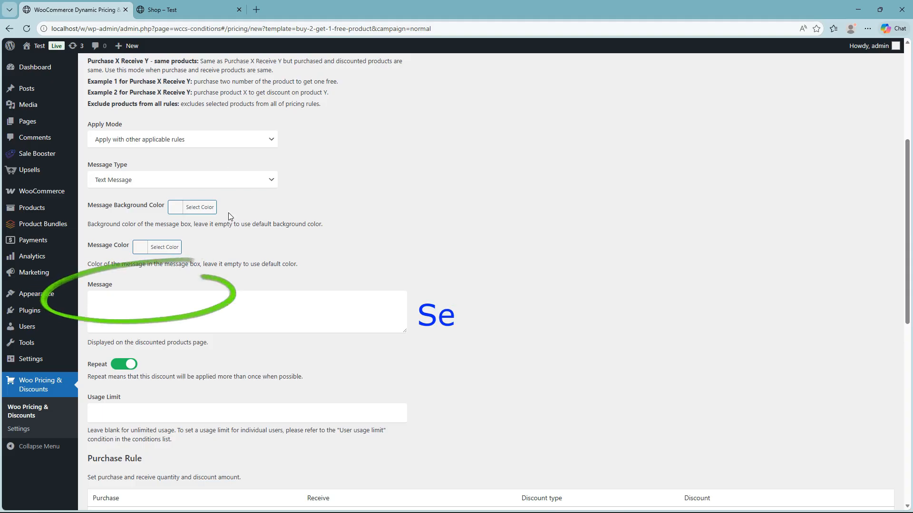
left_click(119, 308)
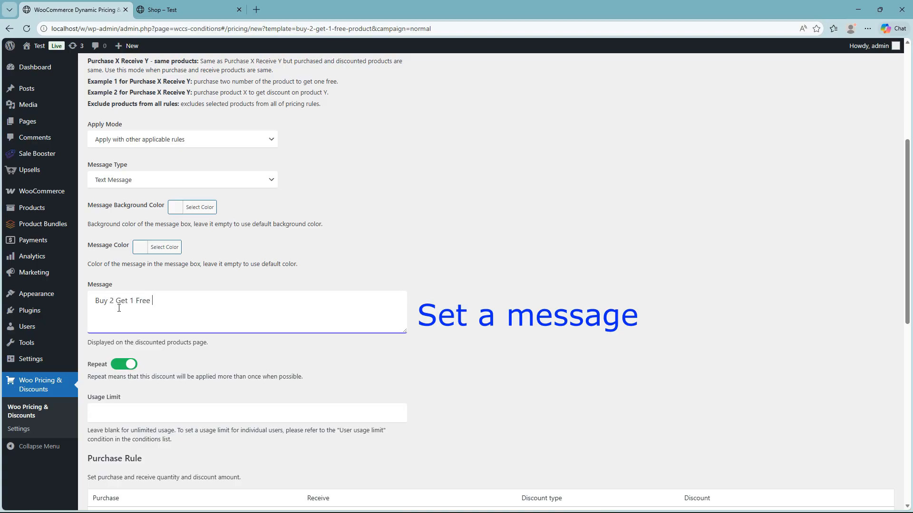
key("super+period")
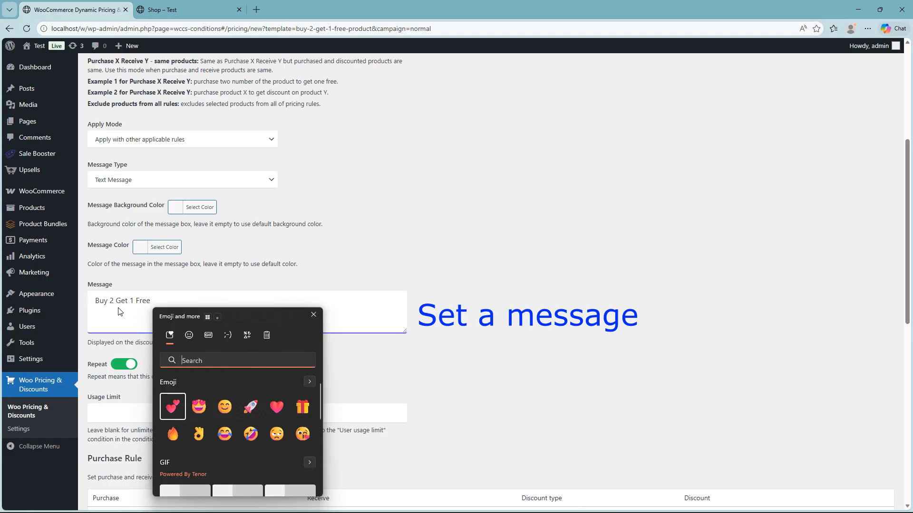
left_click(300, 407)
Step: Review the purchase rule's purchase and receive quantities, discount type and discount value
scroll(434, 275, "down", 5)
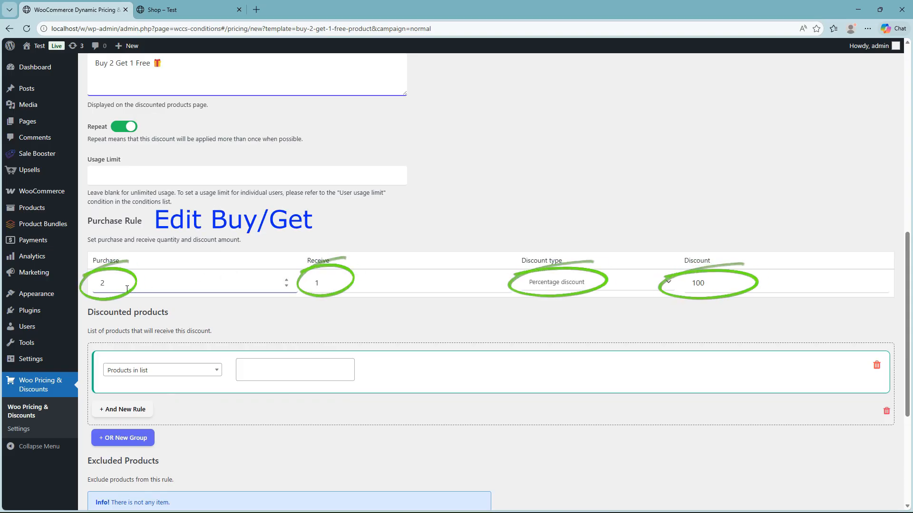
left_click(105, 284)
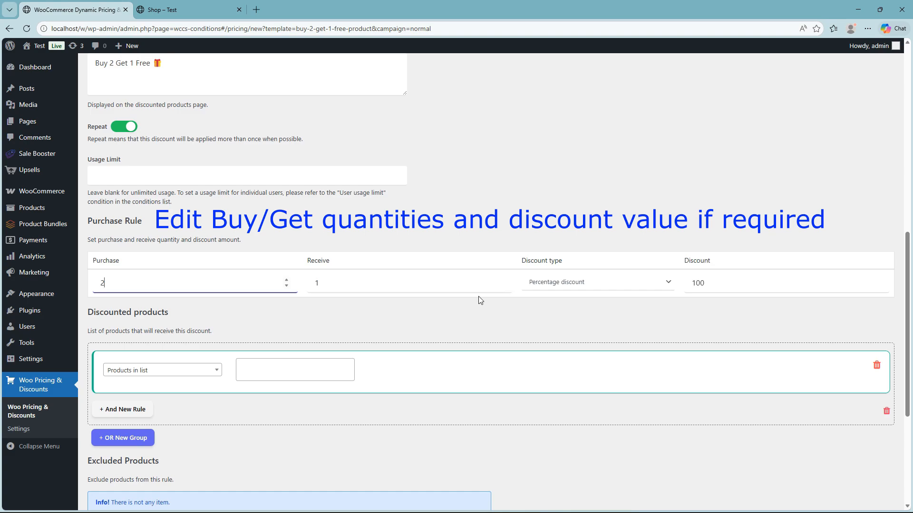
left_click(590, 284)
left_click(565, 298)
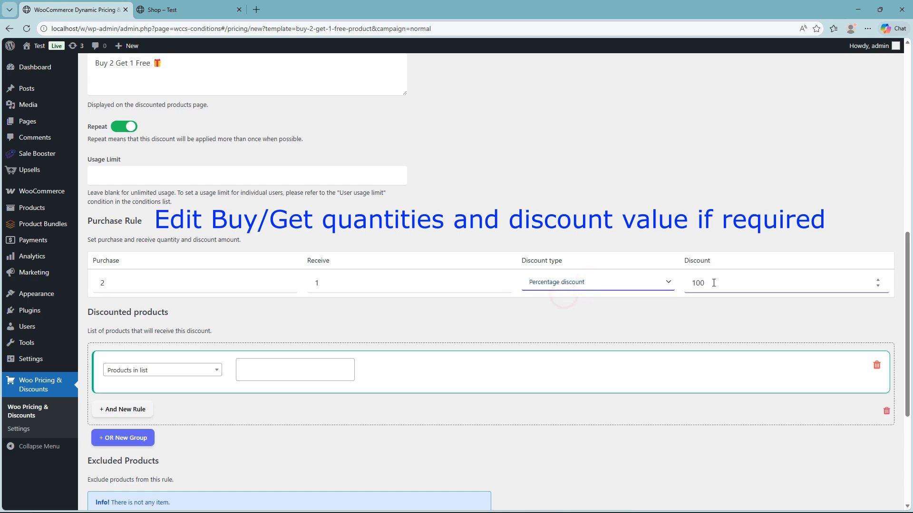
left_click(710, 282)
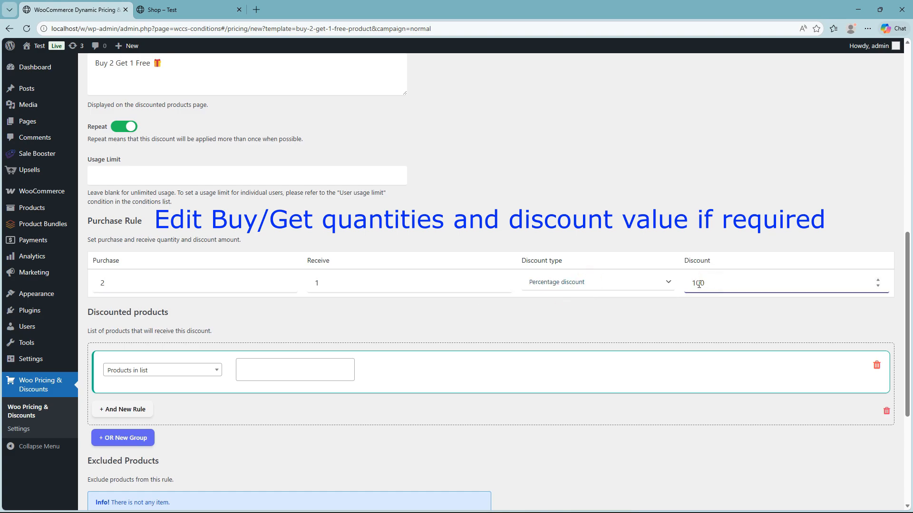
Step: Add the products Jacket and Shirt - Green to the discounted products list
left_click(273, 366)
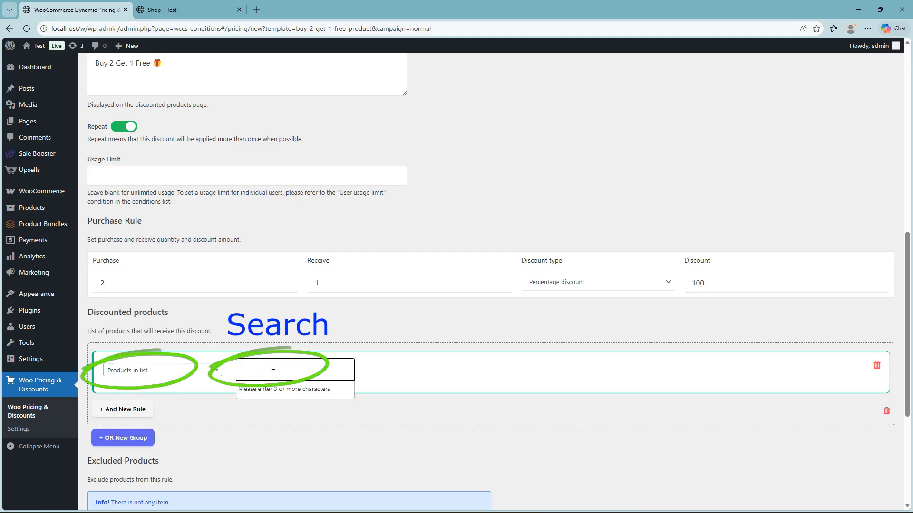
type("jack")
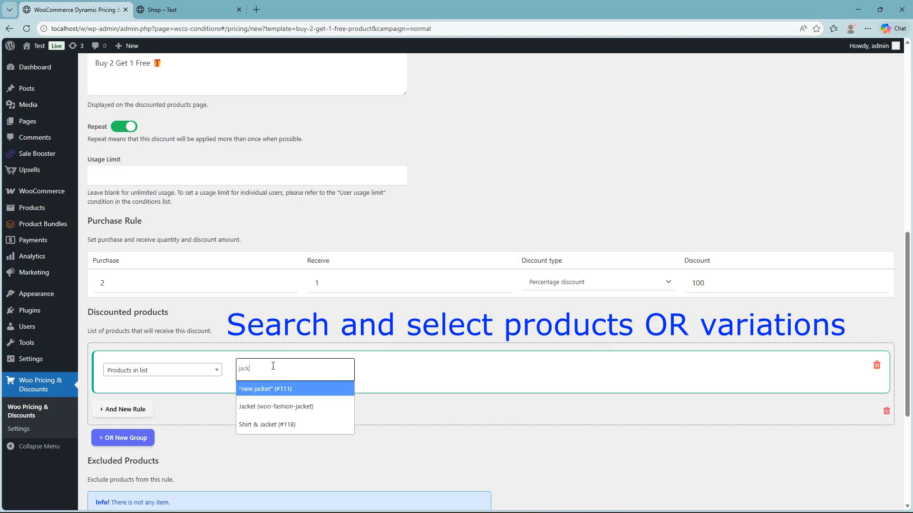
left_click(280, 407)
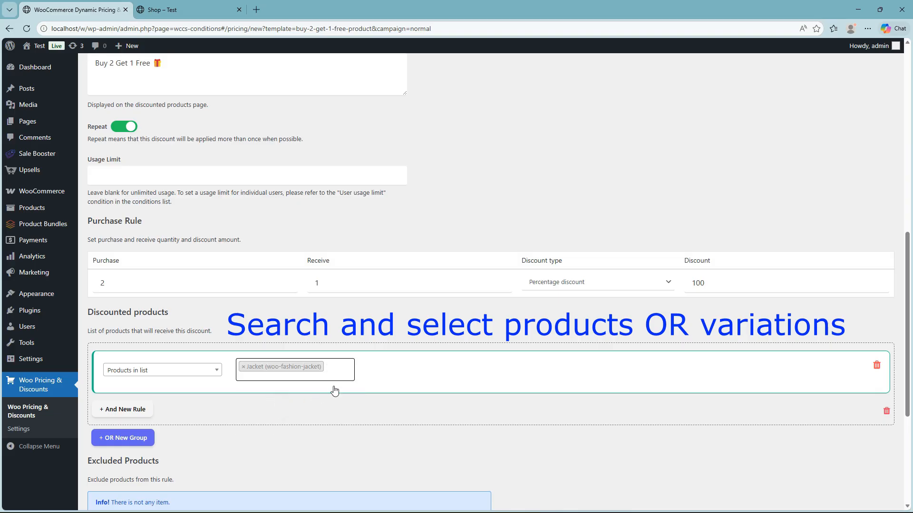
type("green")
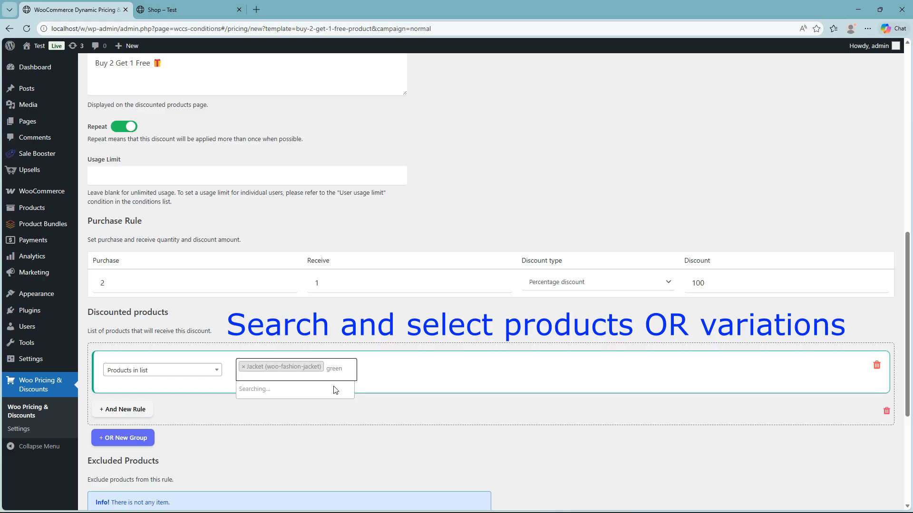
left_click(326, 388)
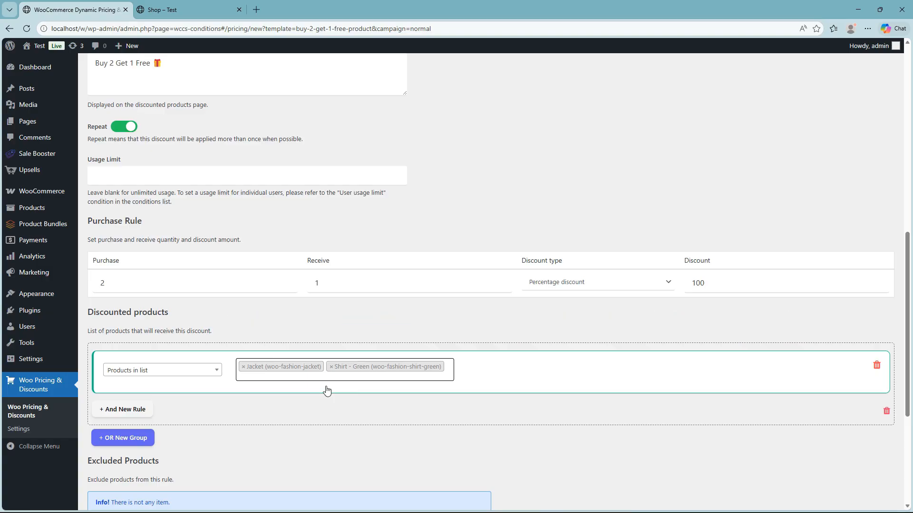
Step: Try scheduling the rule with a date range from 2026-04-01 to 2026-04-30, and remove that date entry
scroll(326, 390, "down", 5)
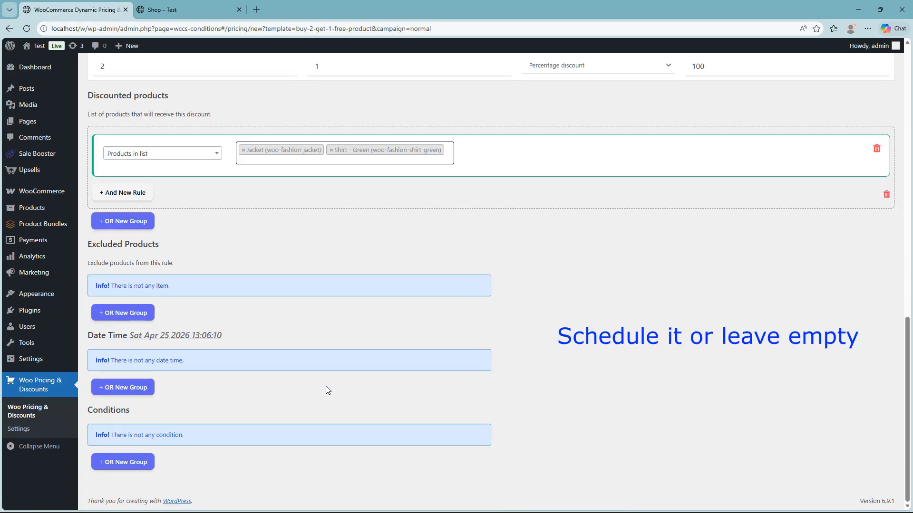
left_click(131, 394)
left_click(188, 378)
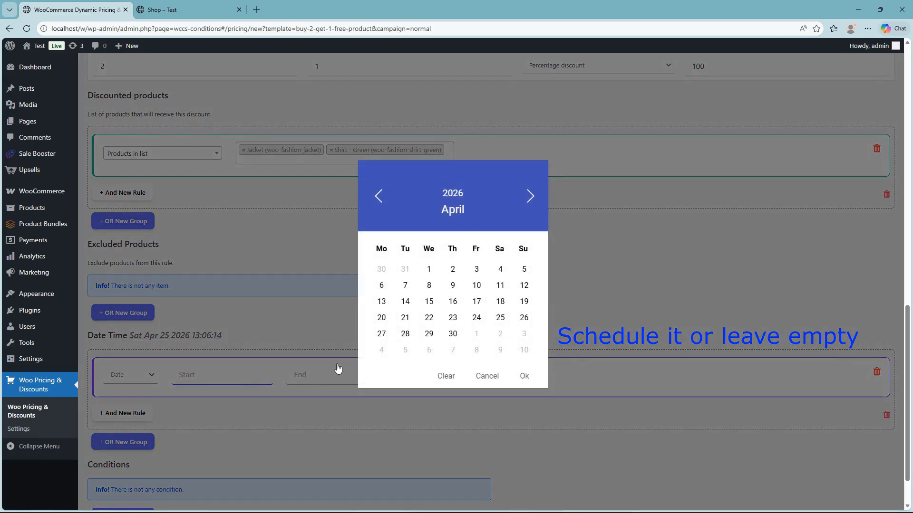
left_click(429, 270)
left_click(336, 381)
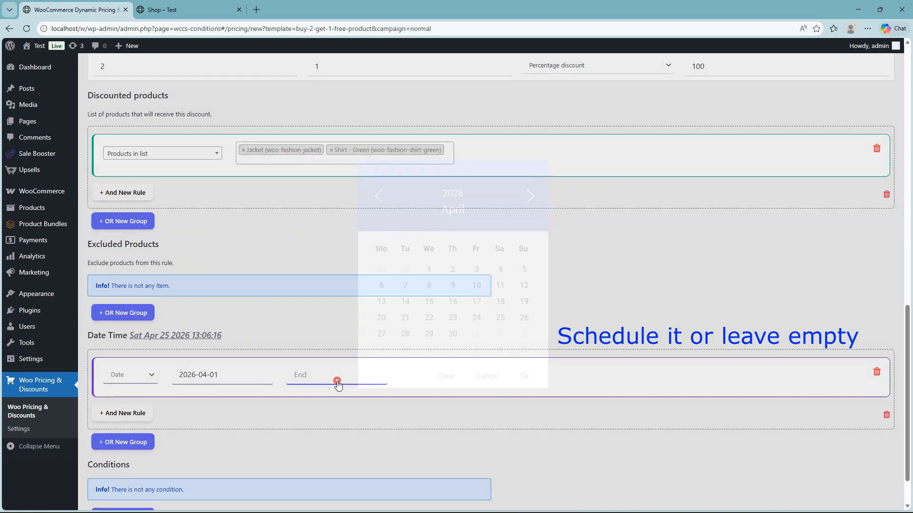
left_click(453, 334)
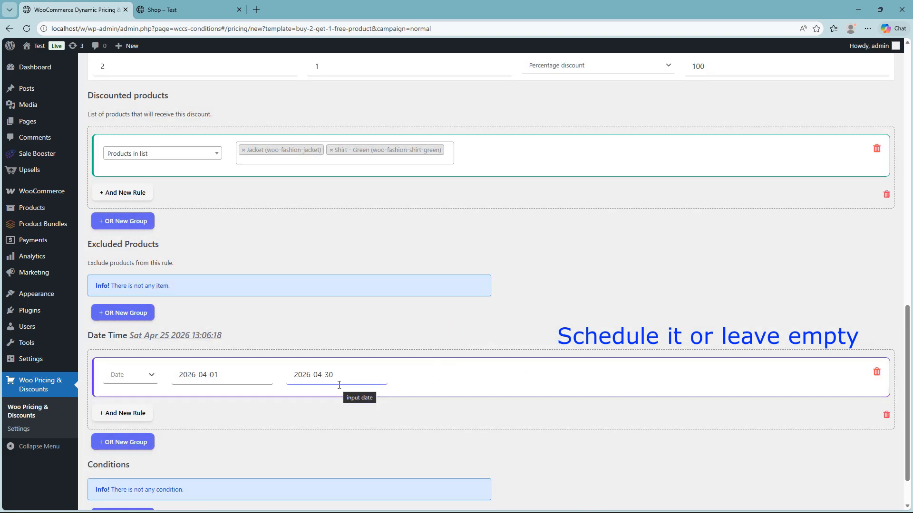
left_click(876, 371)
Step: Save the Buy 2 Get 1 Free rule and open the Jacket and Shirt – Green product pages from the Shop page in new tabs
scroll(336, 324, "up", 15)
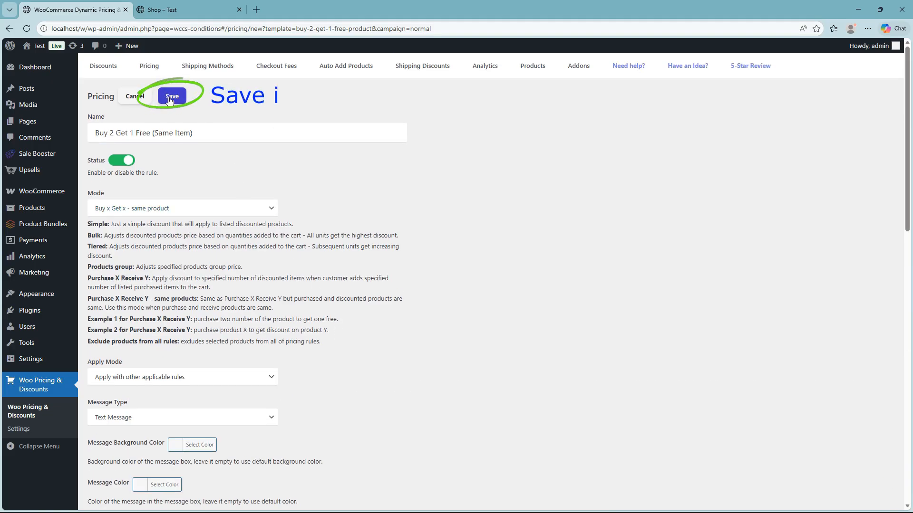
left_click(168, 99)
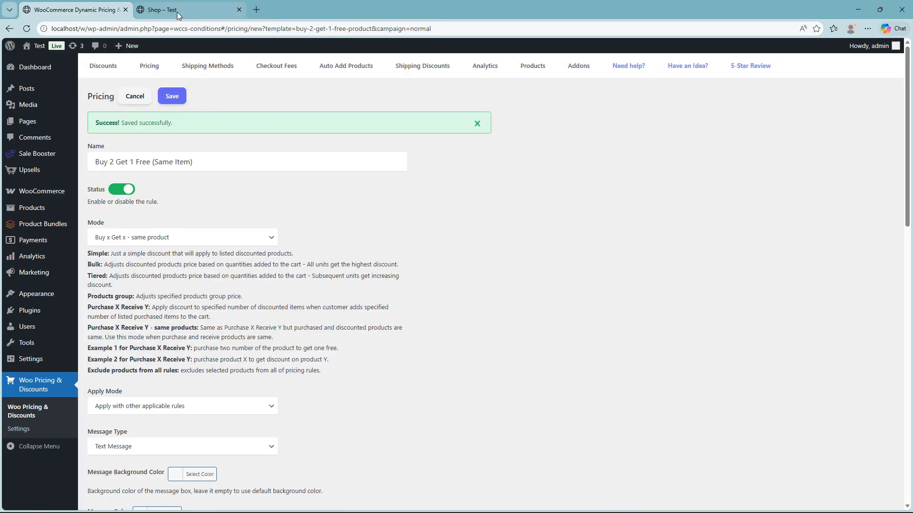
left_click(175, 10)
middle_click(449, 262)
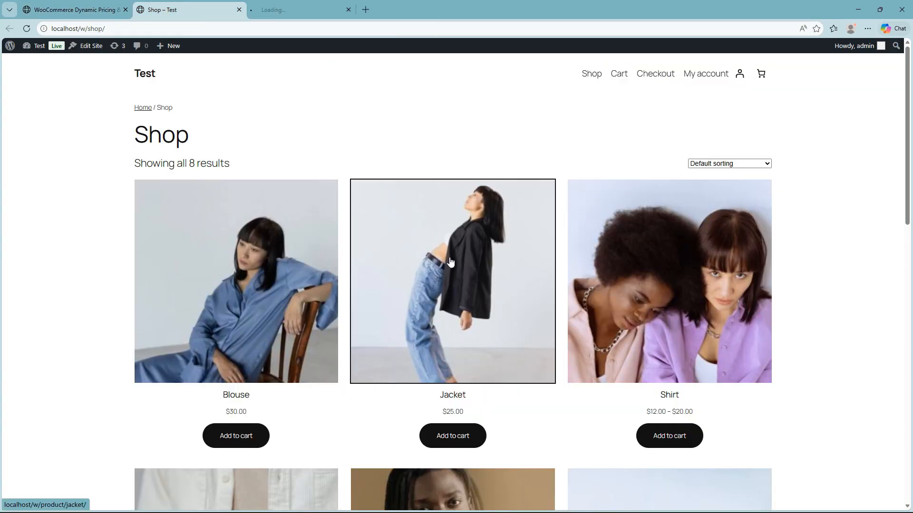
scroll(448, 292, "down", 5)
middle_click(448, 292)
Step: On the Jacket product page, set the quantity to 2, add it to the cart, and open the cart
left_click(287, 10)
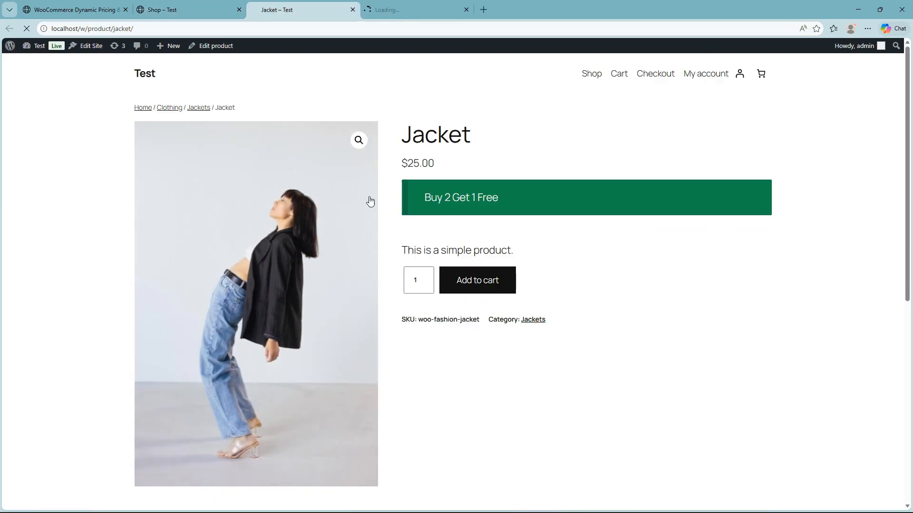
left_click(427, 277)
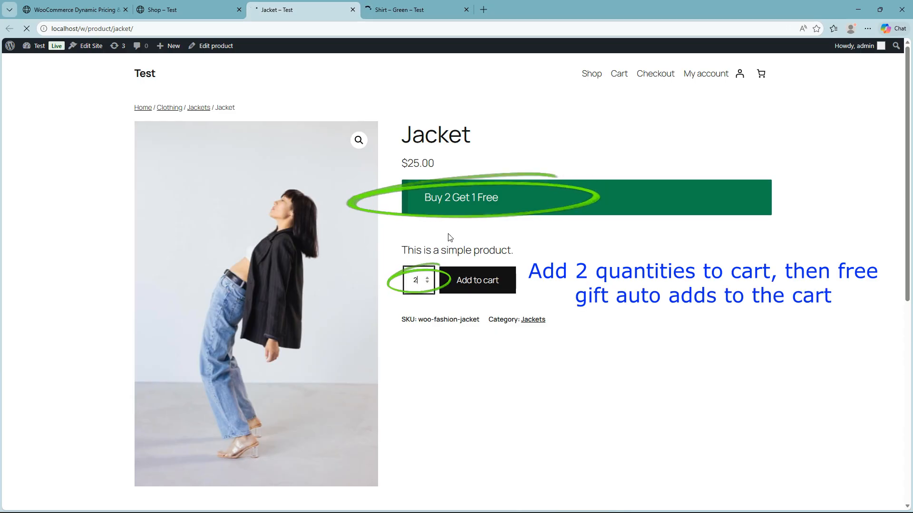
left_click(464, 286)
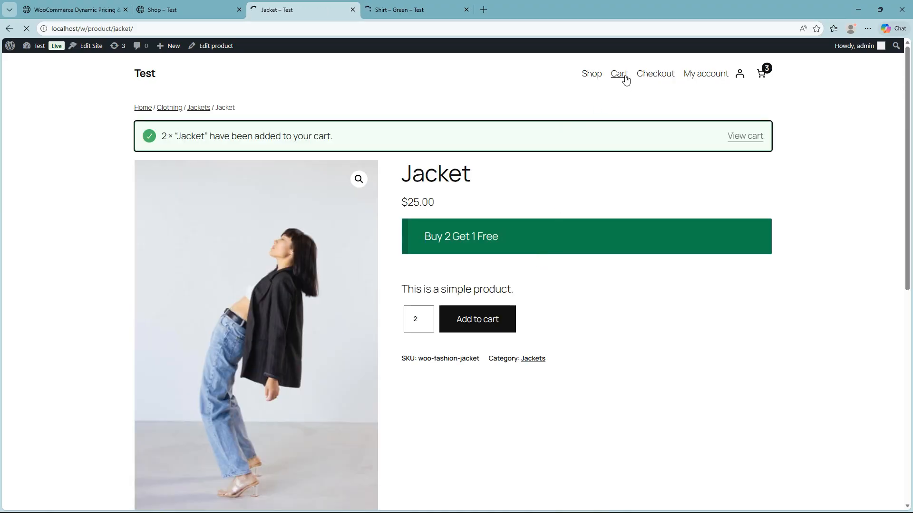
left_click(625, 77)
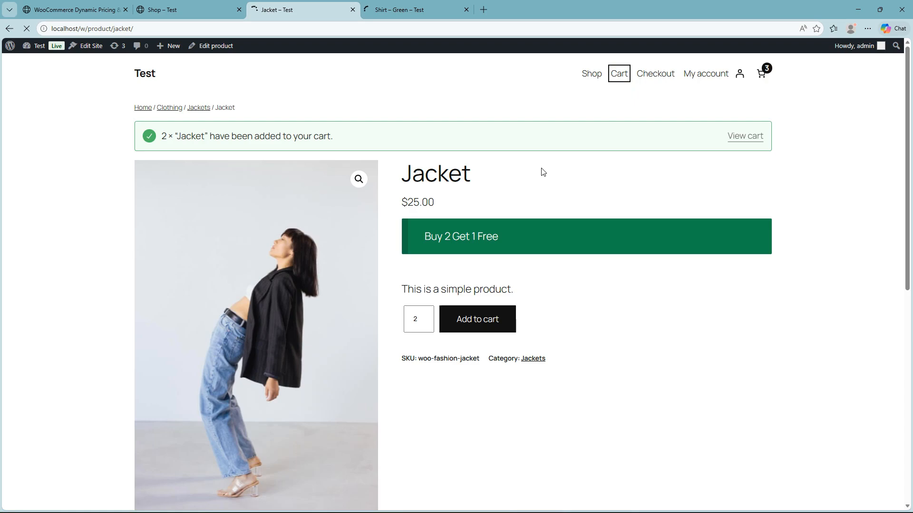